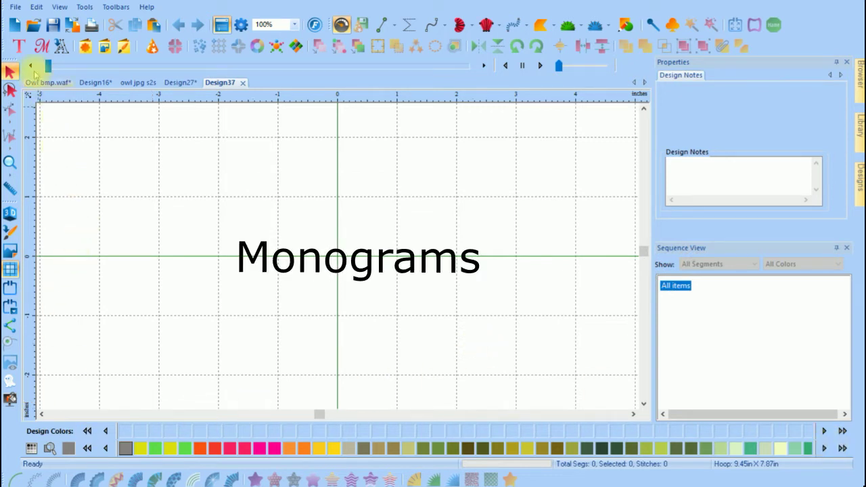
- Place a default ABC monogram at the Design37 origin using the Monogram tool
click(42, 46)
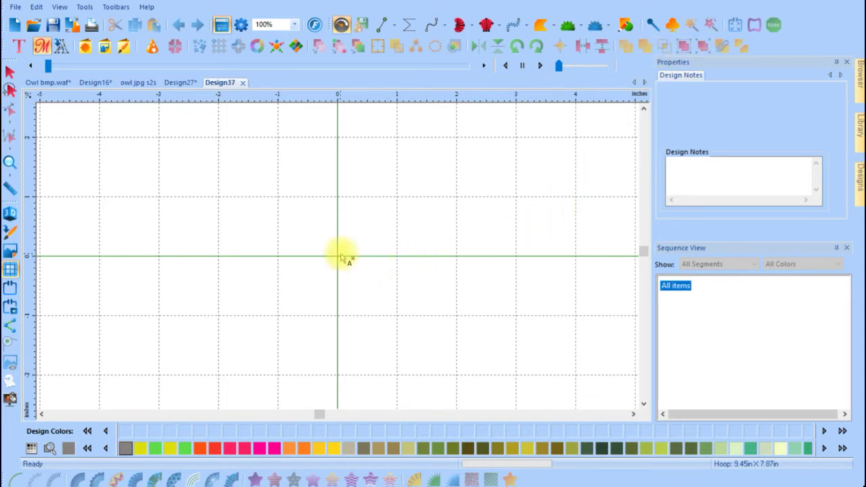
click(343, 257)
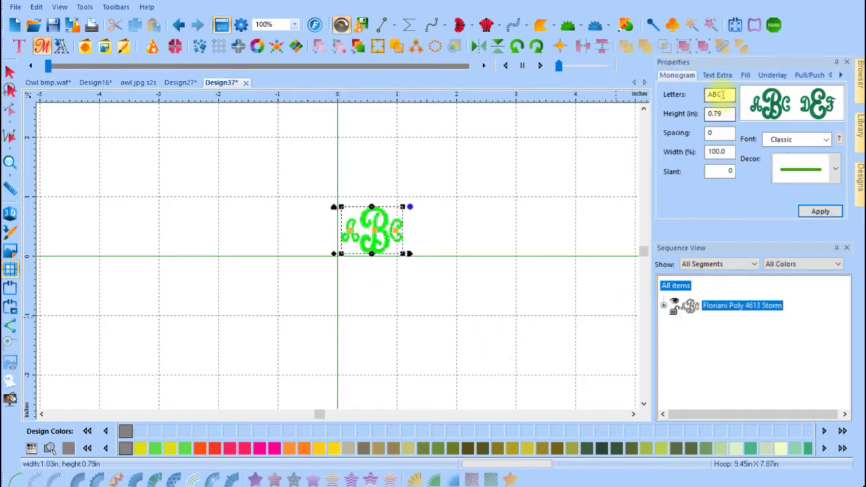
- Replace the monogram letters ABC with PCA and apply the change
drag(705, 94, 754, 100)
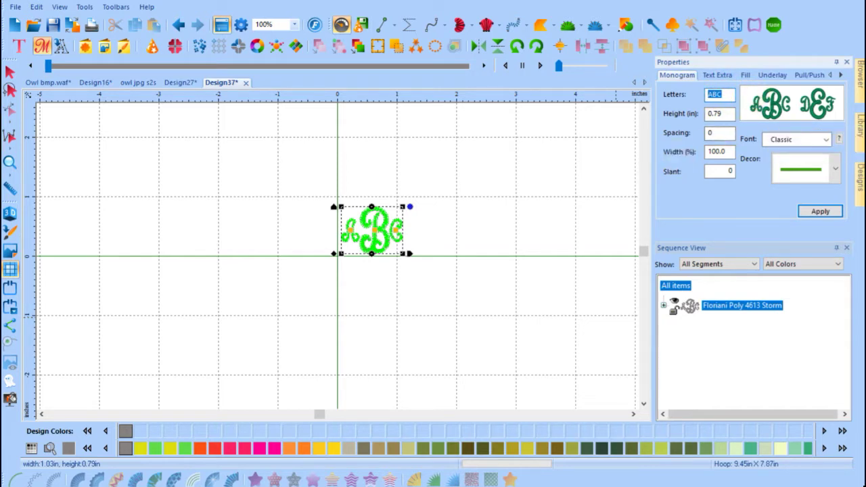
text(PCA)
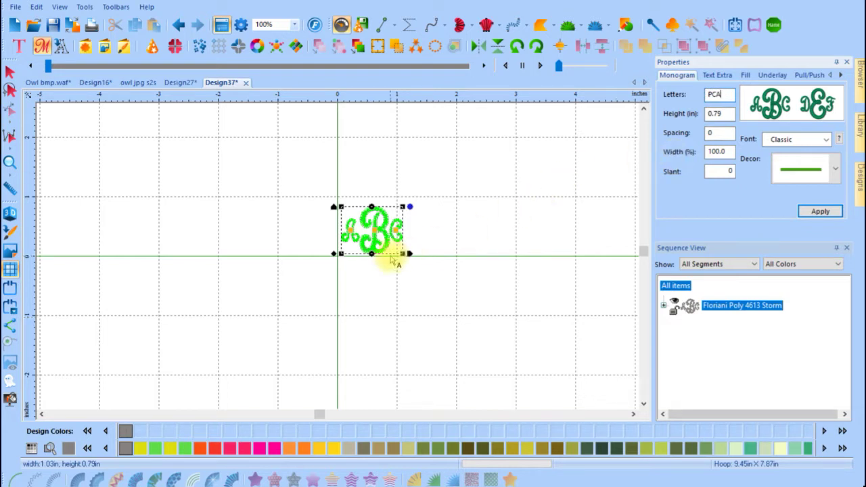
click(820, 212)
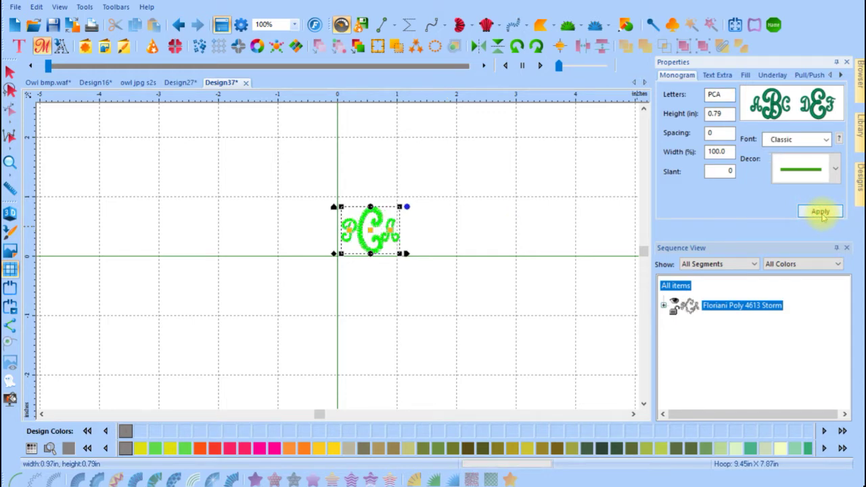
- Zoom to 300% and centre the PCA monogram on the design origin
click(294, 25)
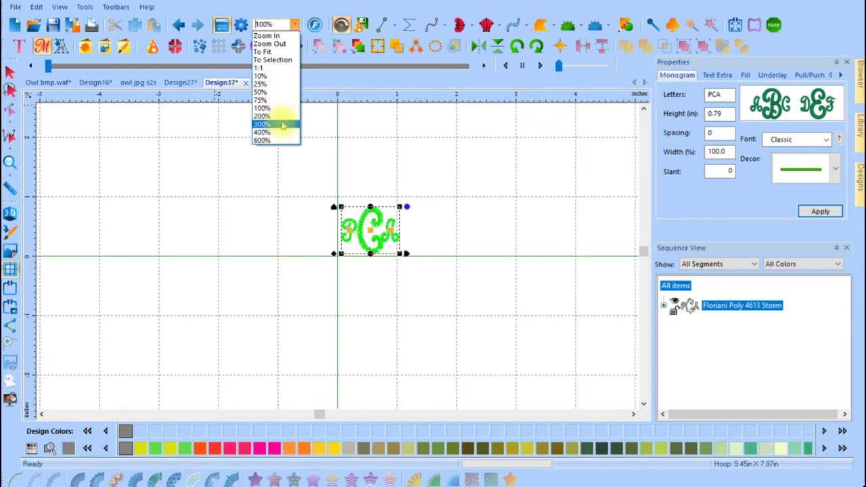
click(281, 126)
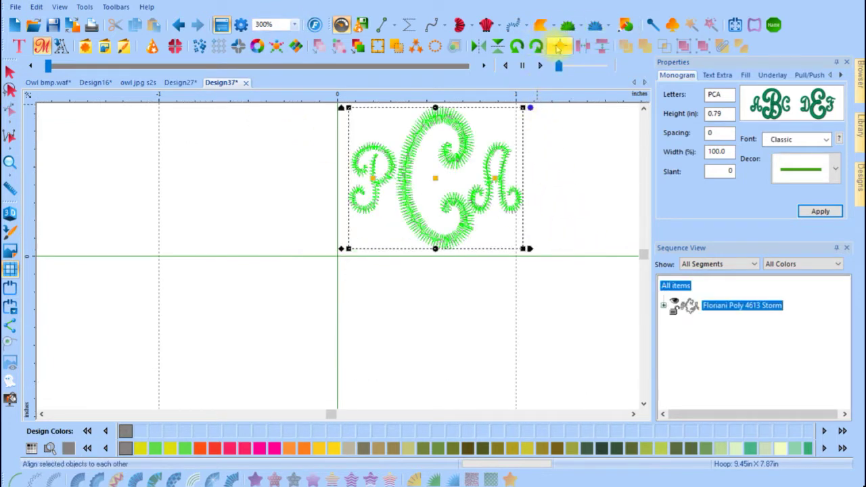
click(563, 48)
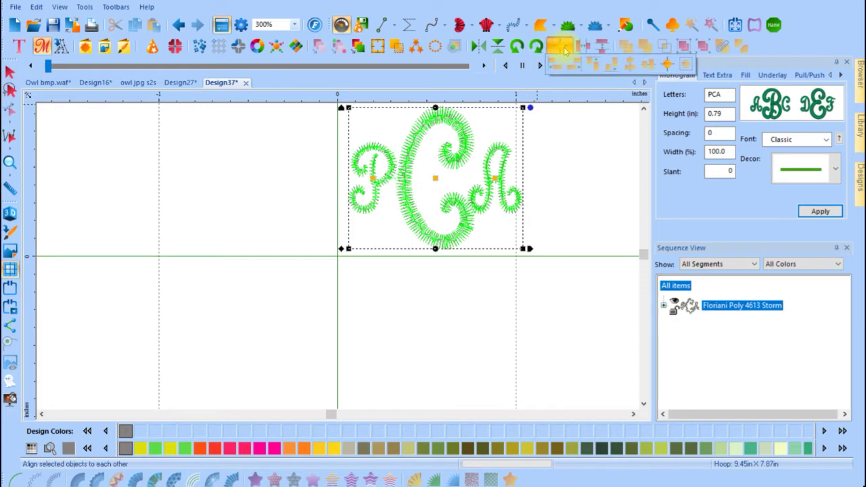
click(668, 63)
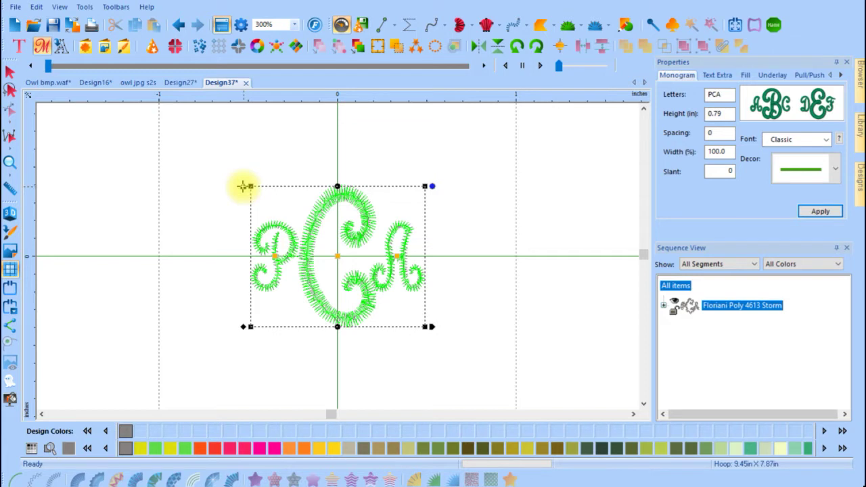
- Enlarge the PCA monogram by its corner handle, then shrink it to 0.90 in high
drag(243, 186, 204, 134)
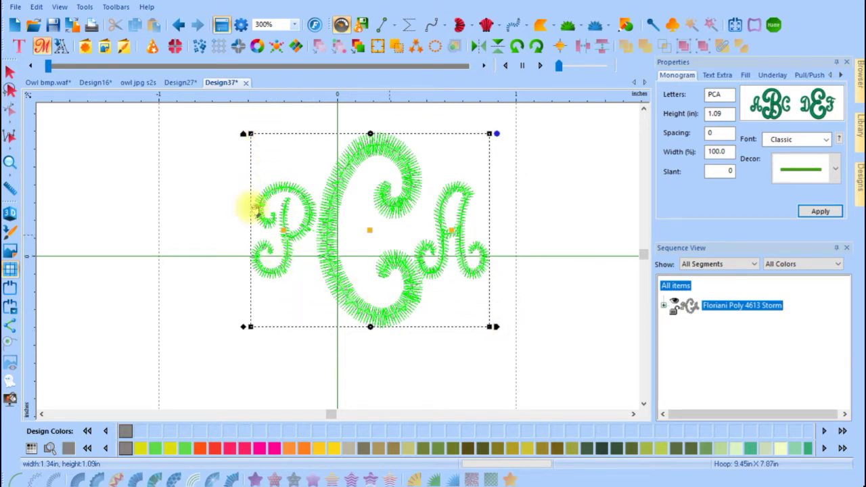
click(242, 134)
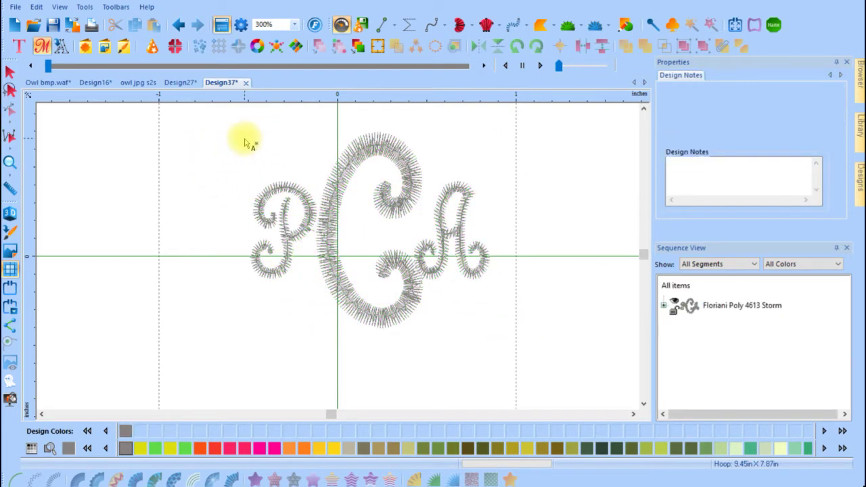
click(292, 194)
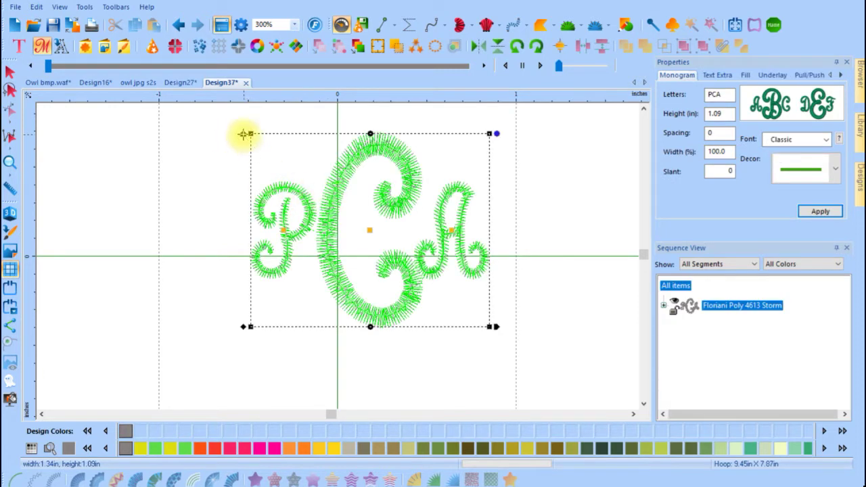
drag(242, 135, 253, 168)
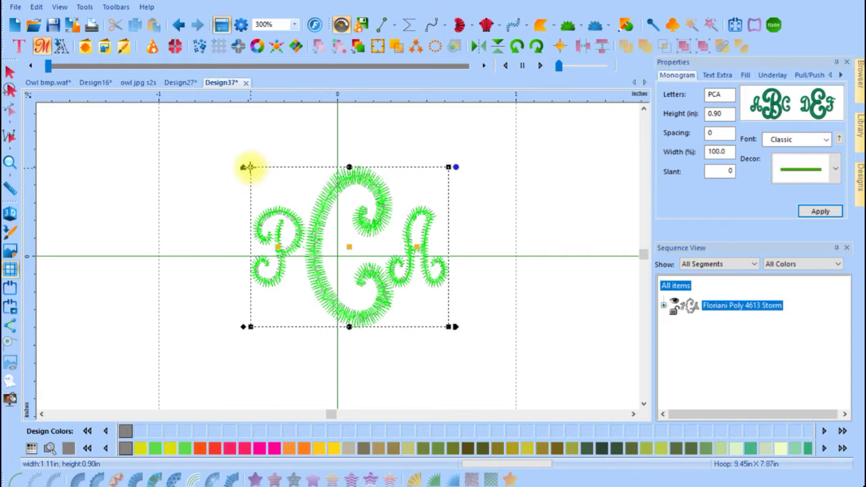
drag(249, 167, 265, 265)
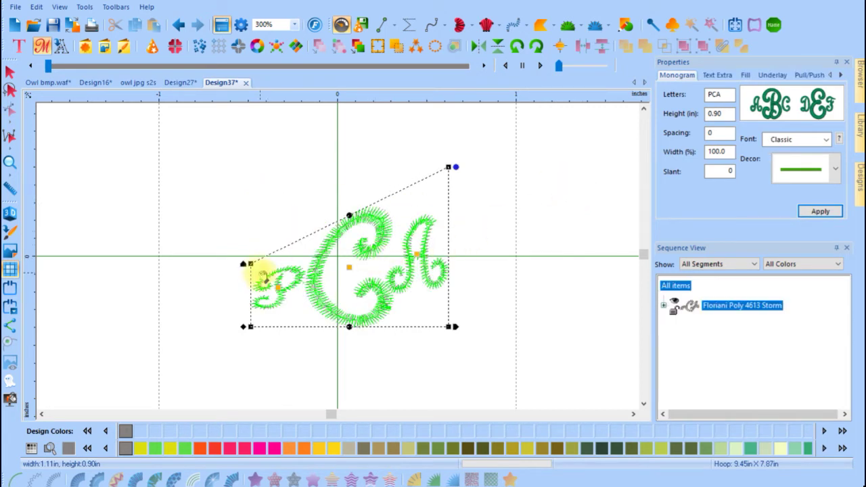
mouse_move(256, 265)
mouse_down()
mouse_move(241, 226)
mouse_move(250, 265)
mouse_up()
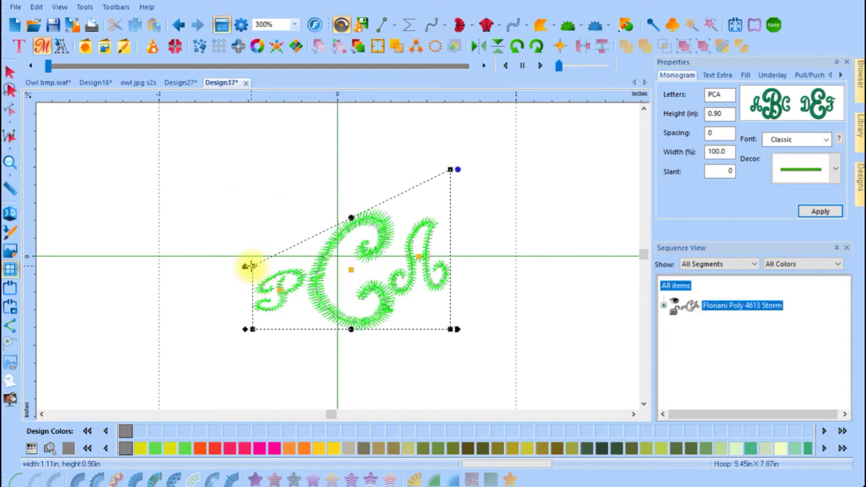
drag(249, 265, 252, 112)
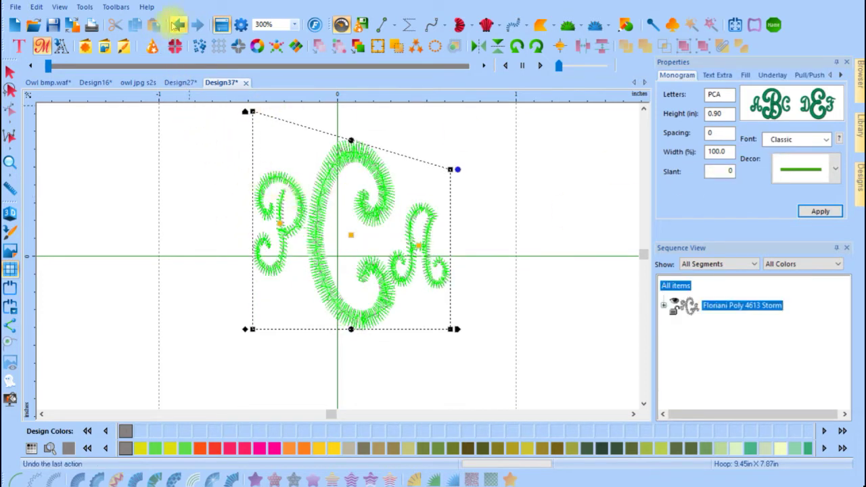
click(177, 25)
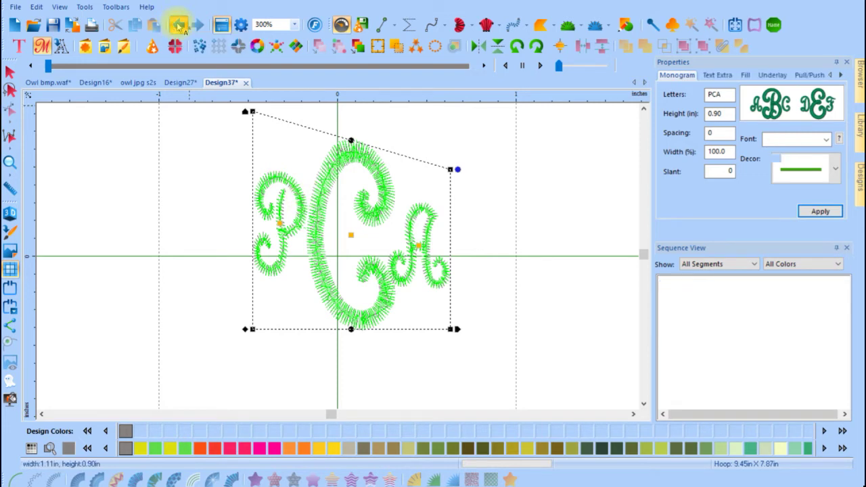
click(177, 25)
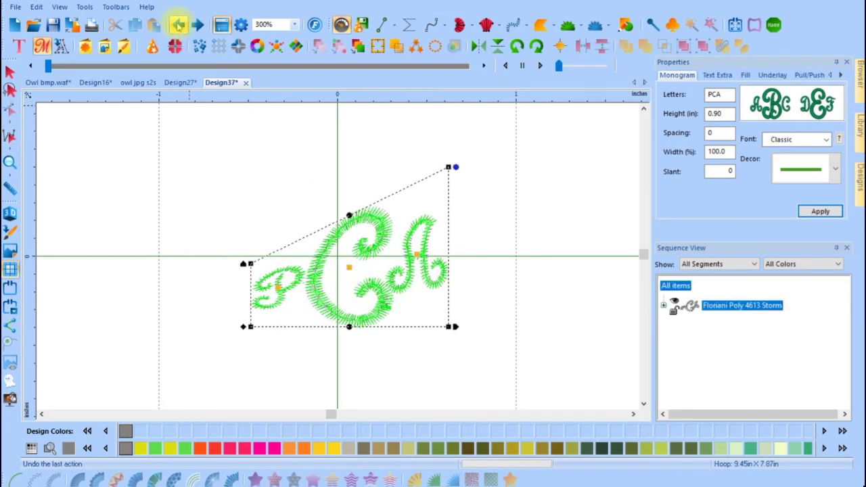
click(177, 25)
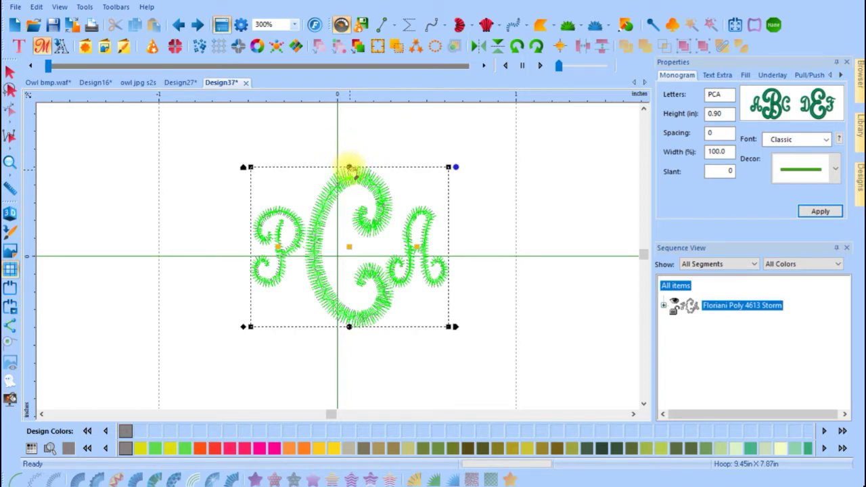
click(348, 166)
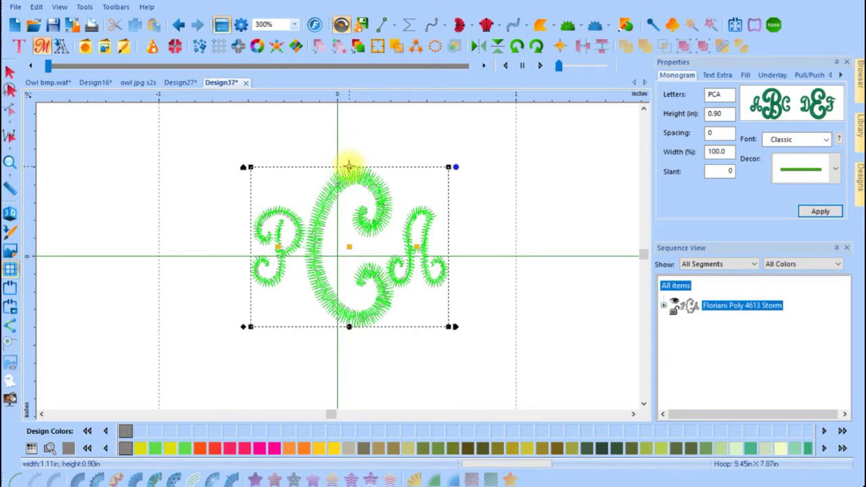
drag(348, 166, 342, 119)
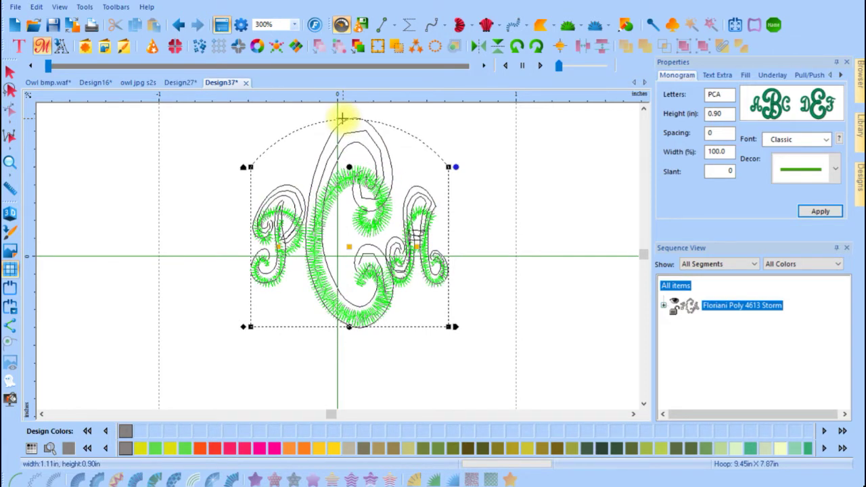
drag(342, 119, 349, 233)
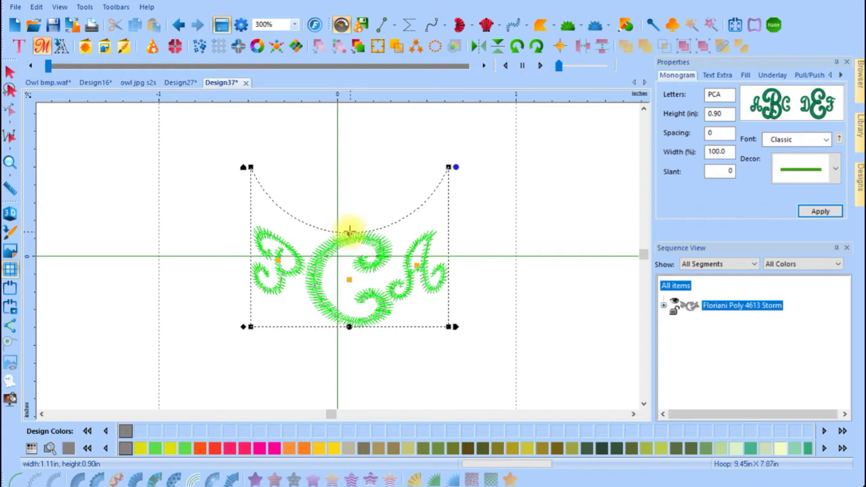
drag(349, 231, 345, 117)
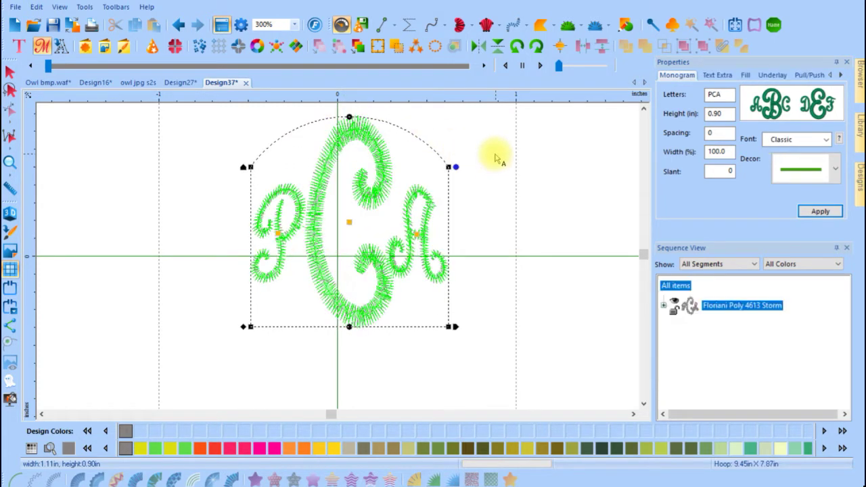
click(178, 25)
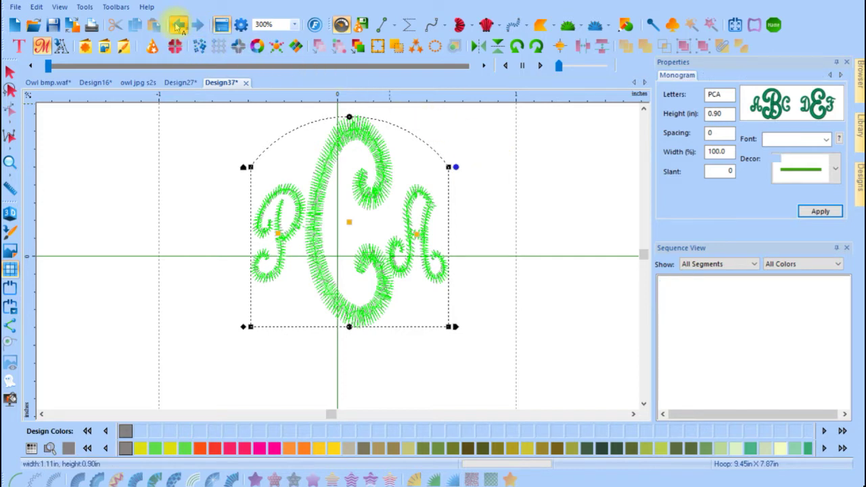
click(178, 25)
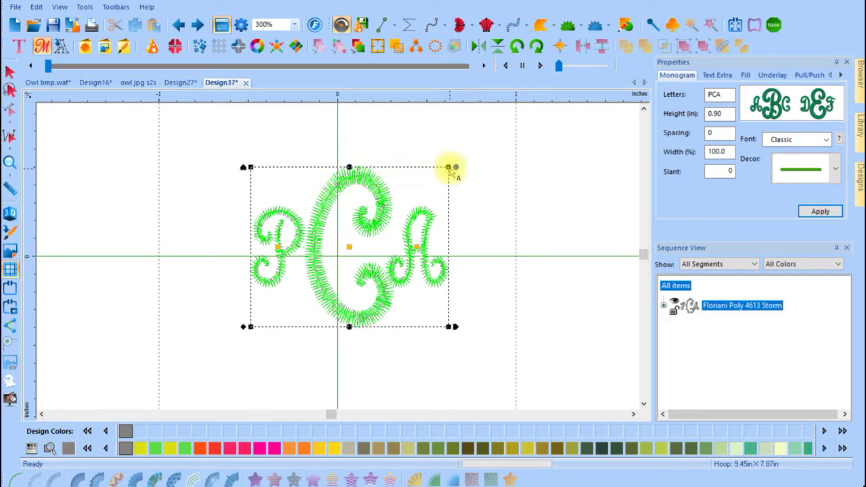
- Skew the PCA monogram's envelope, then undo it so the lettering stands upright
drag(448, 166, 459, 271)
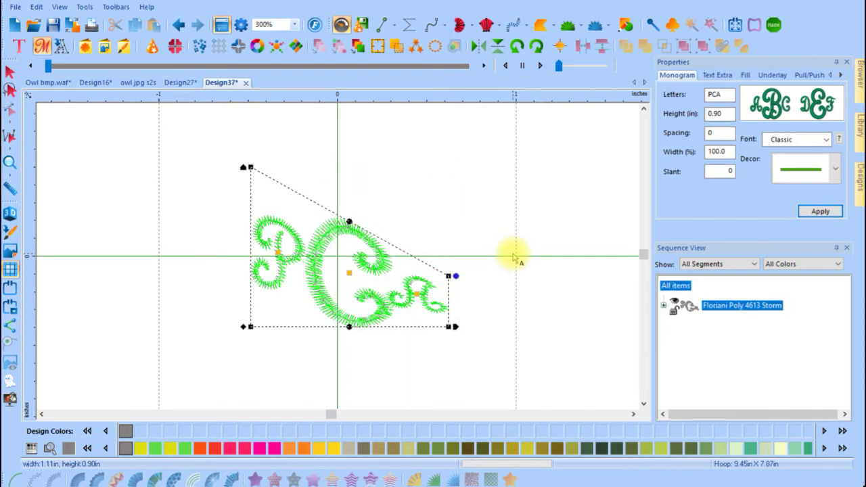
drag(447, 275, 420, 110)
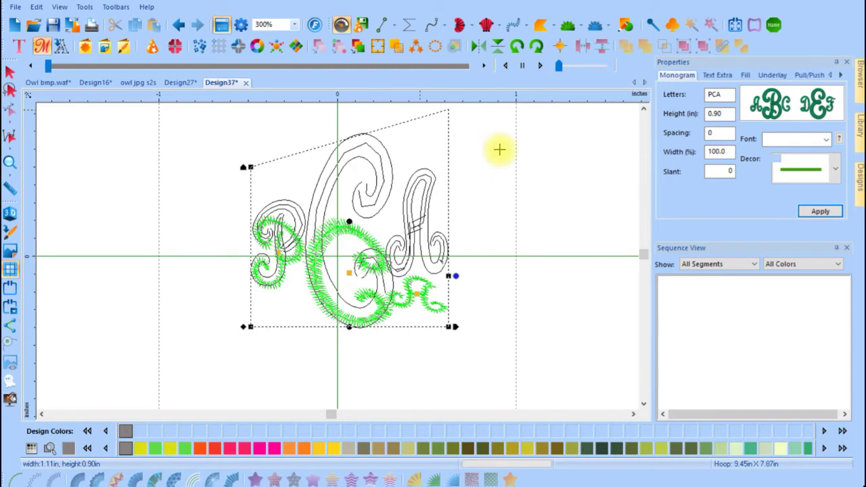
click(177, 25)
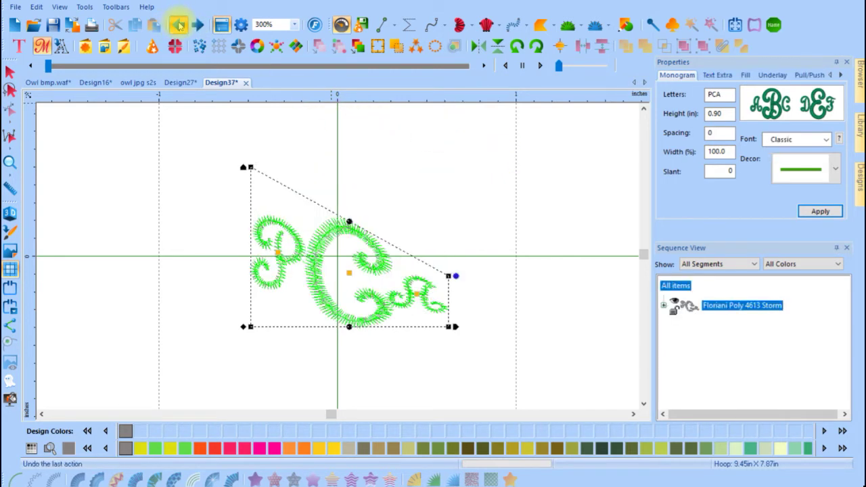
key(ctrl+y)
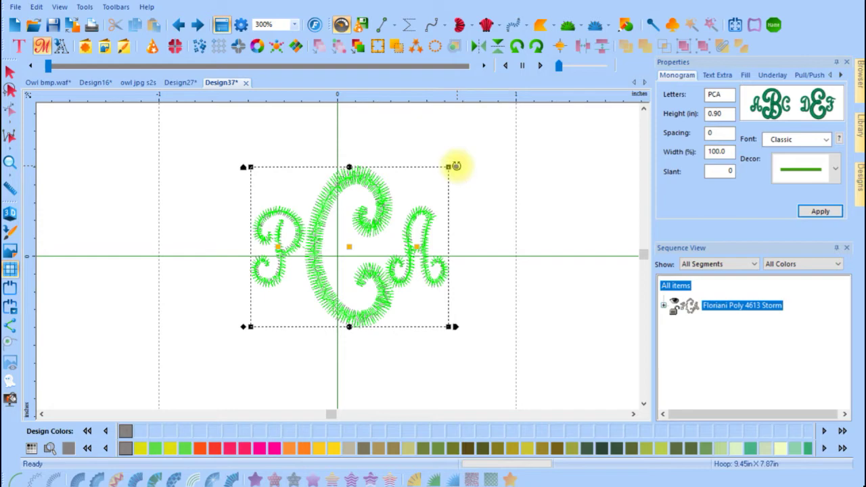
drag(456, 166, 483, 264)
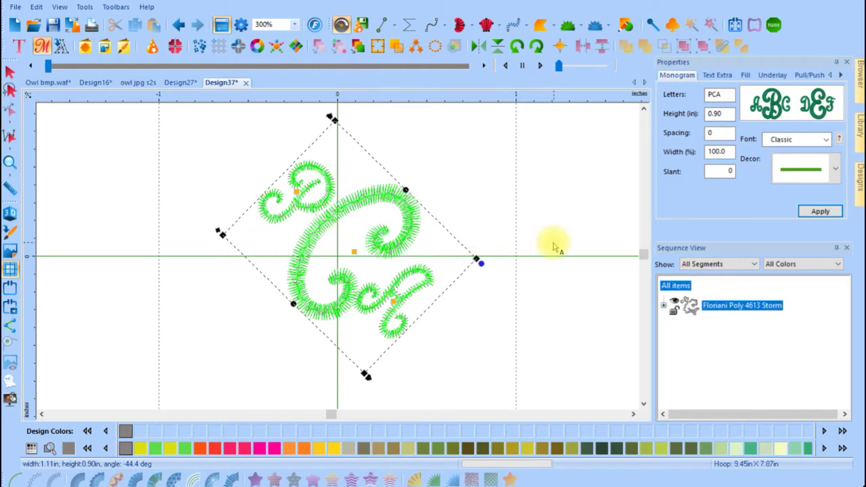
click(179, 26)
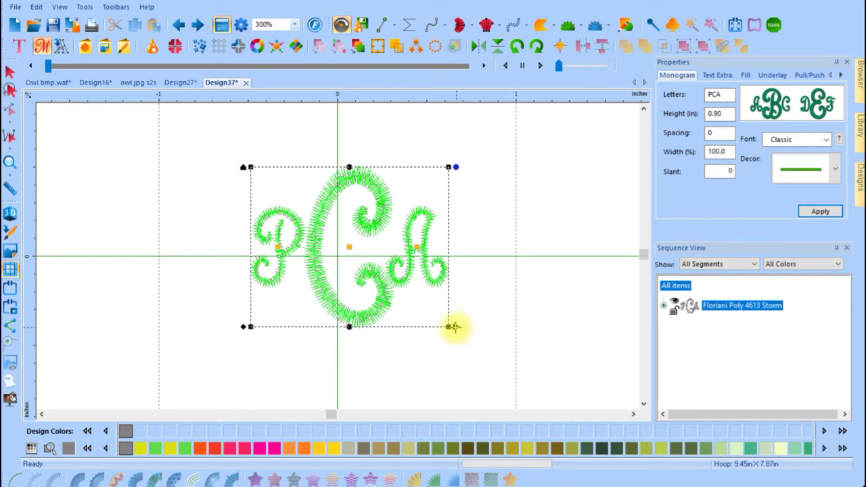
- Stretch the PCA monogram to 1.78 in wide, then narrow it back to 1.03 in
drag(453, 327, 573, 309)
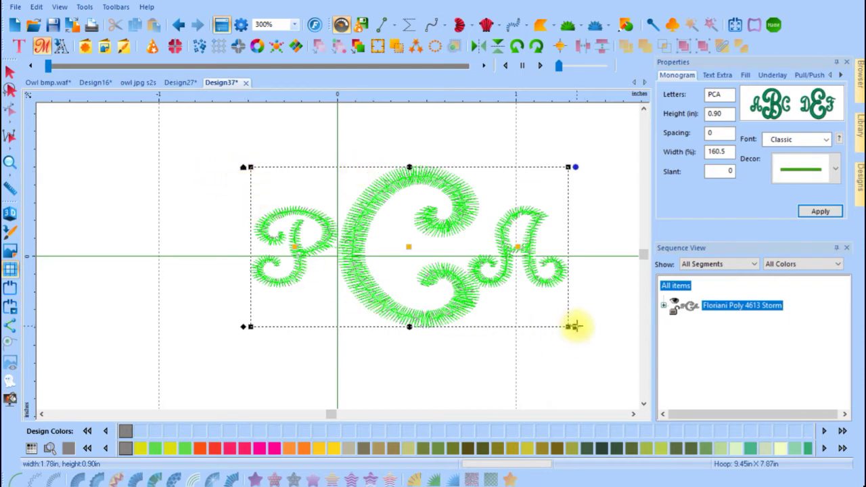
drag(572, 326, 443, 354)
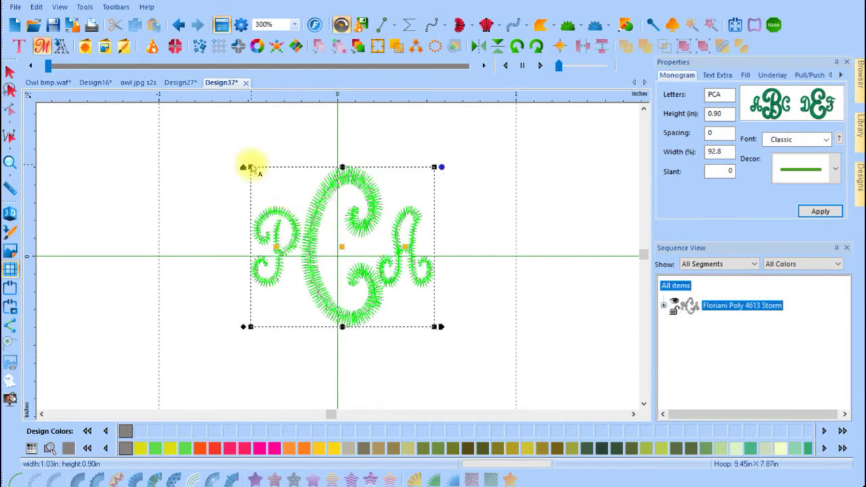
mouse_move(244, 166)
mouse_down()
mouse_move(232, 133)
mouse_move(240, 164)
mouse_up()
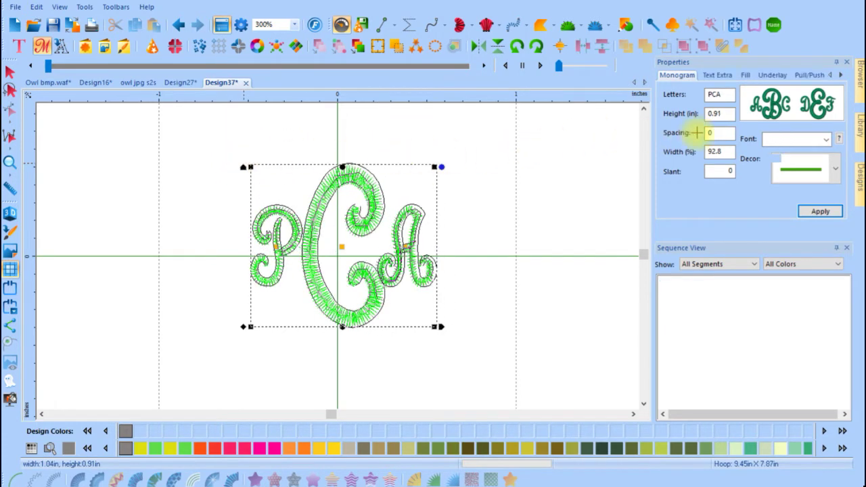
drag(725, 114, 700, 116)
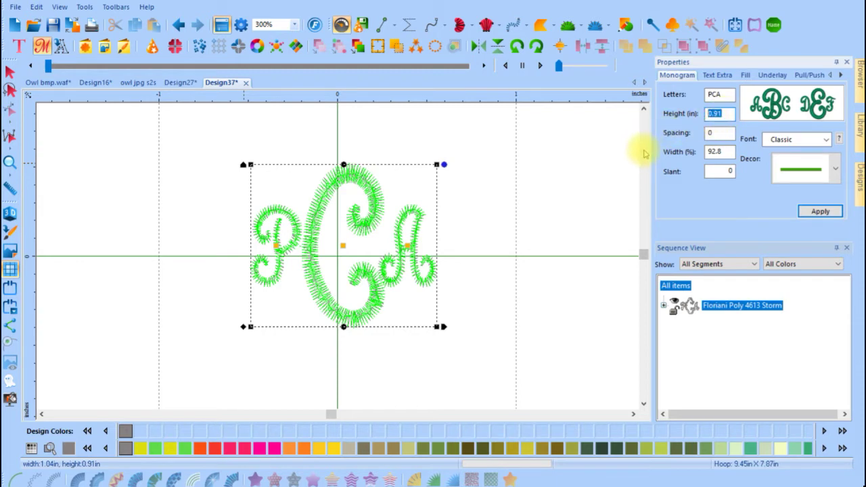
text(1.5)
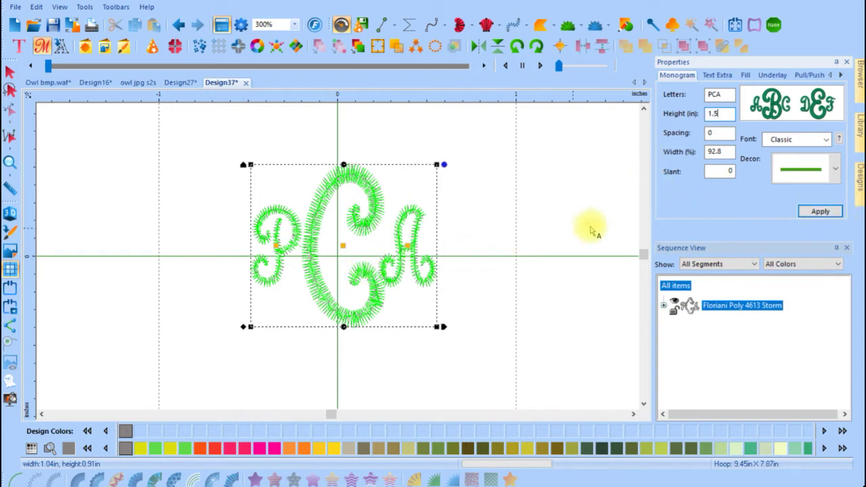
click(819, 212)
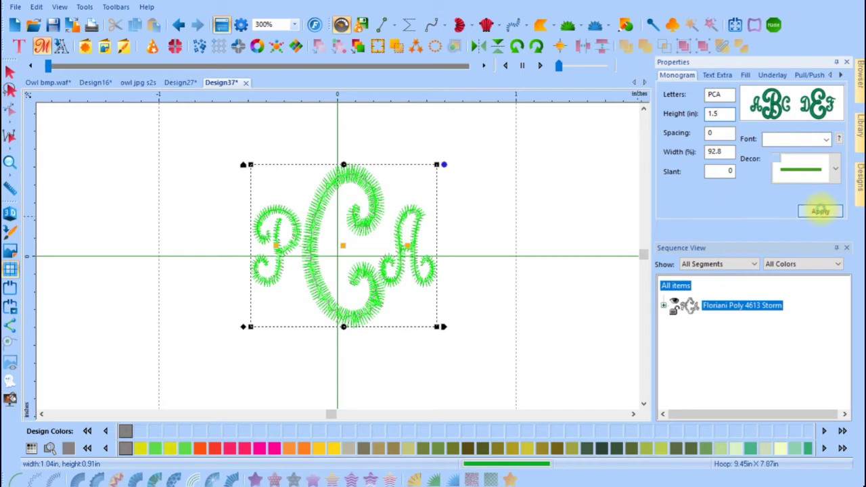
click(643, 109)
click(643, 108)
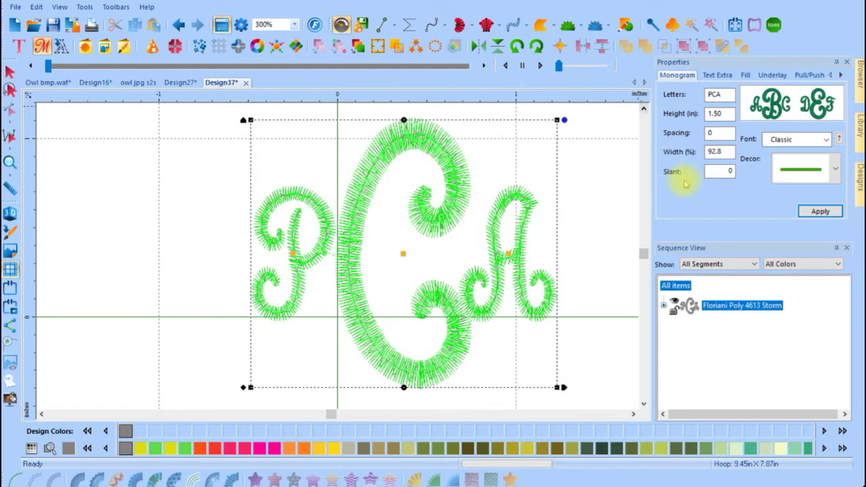
click(178, 25)
click(178, 25)
click(178, 25)
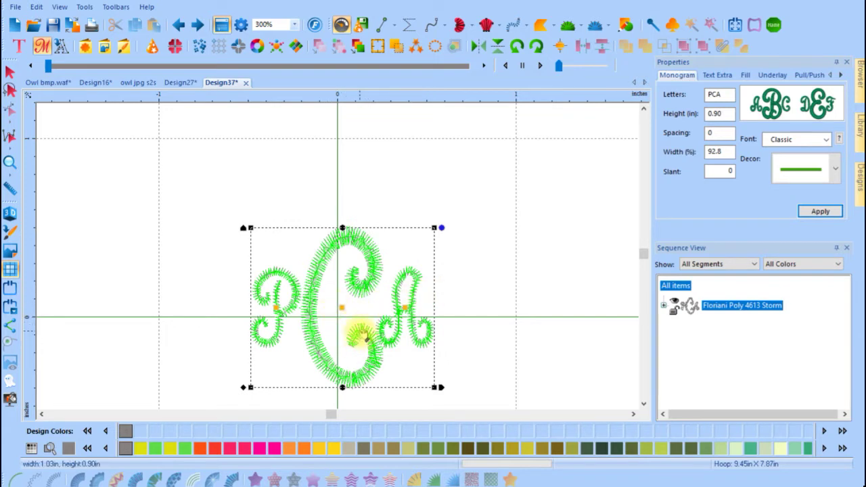
- Move the monogram up above centre, try envelope and slant handles, and undo the slant
drag(360, 335, 375, 257)
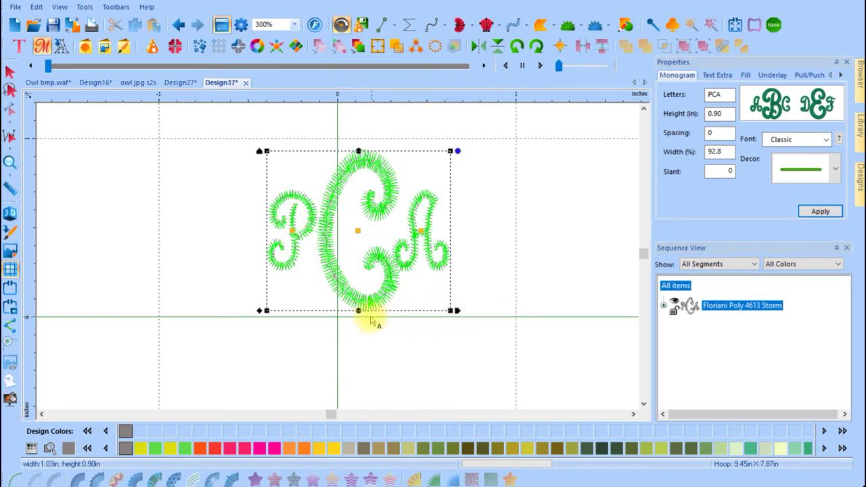
mouse_move(358, 310)
mouse_down()
mouse_move(364, 397)
mouse_move(358, 193)
mouse_move(358, 308)
mouse_up()
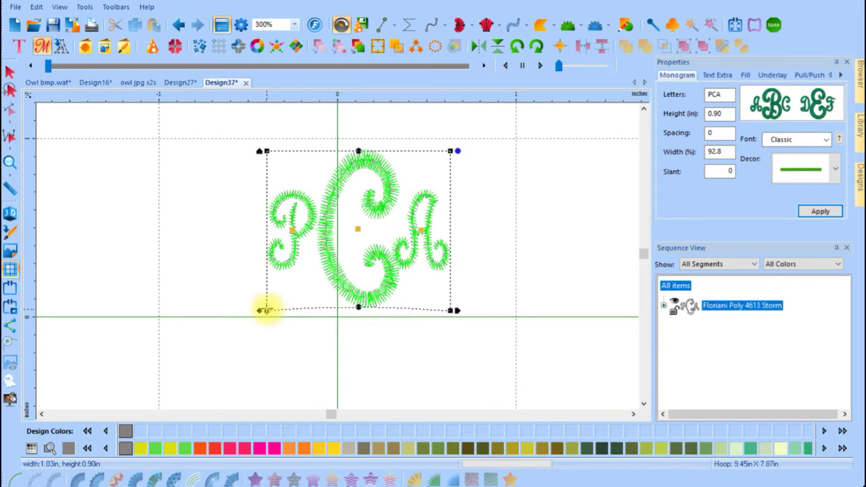
mouse_move(264, 310)
mouse_down()
mouse_move(274, 191)
mouse_move(342, 386)
mouse_move(309, 325)
mouse_move(266, 308)
mouse_up()
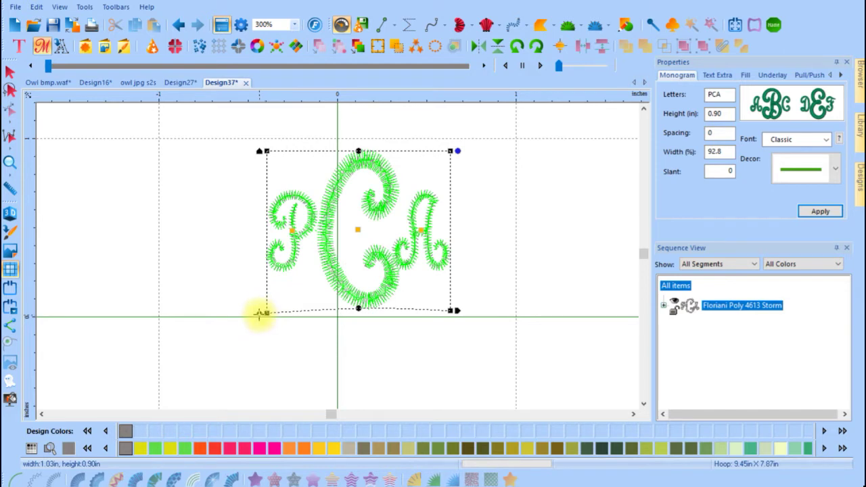
drag(260, 312, 272, 328)
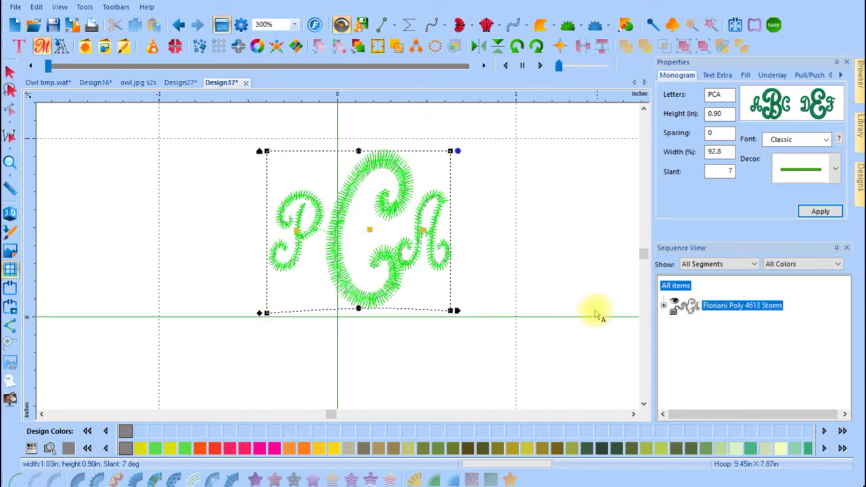
click(179, 25)
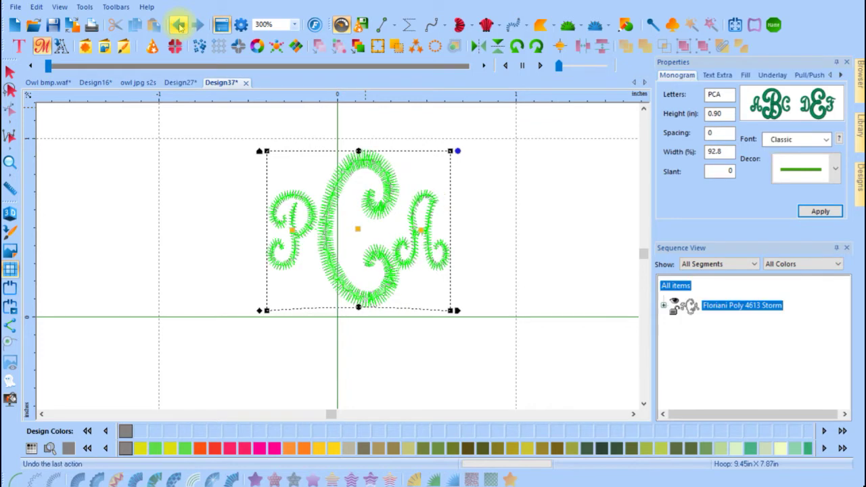
click(826, 139)
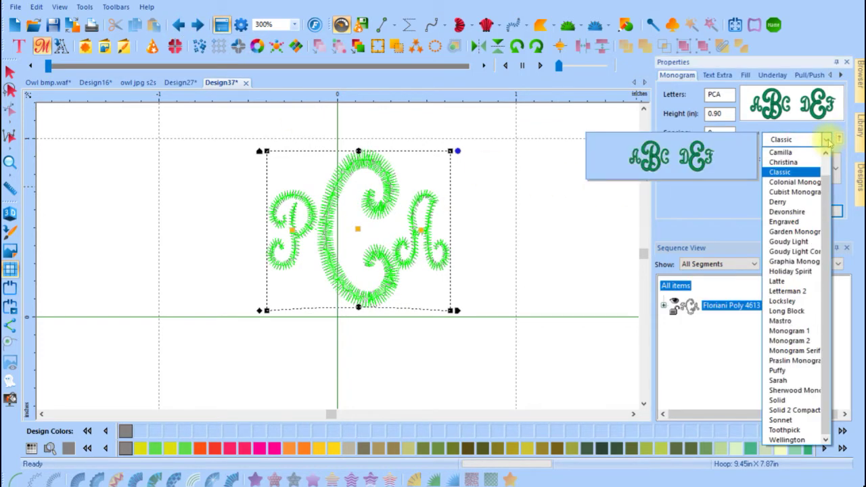
- Try the Christina and Derry fonts, then apply Long Block to the PCA monogram
click(784, 162)
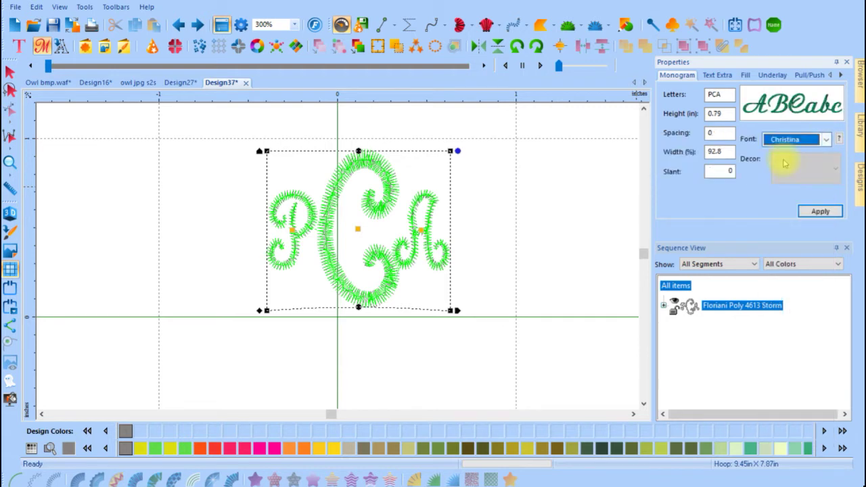
click(818, 212)
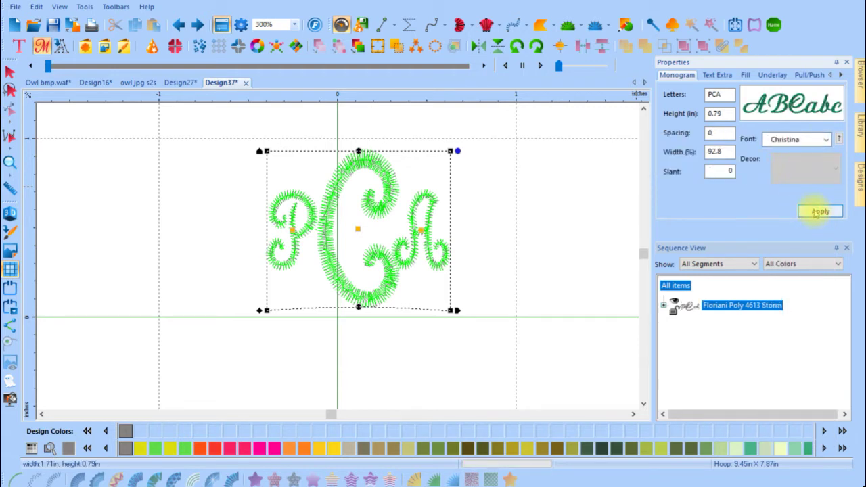
click(825, 139)
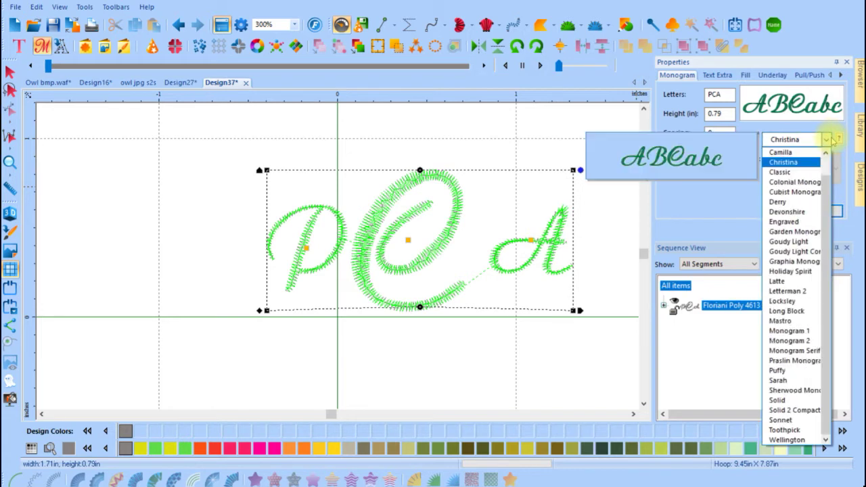
click(793, 212)
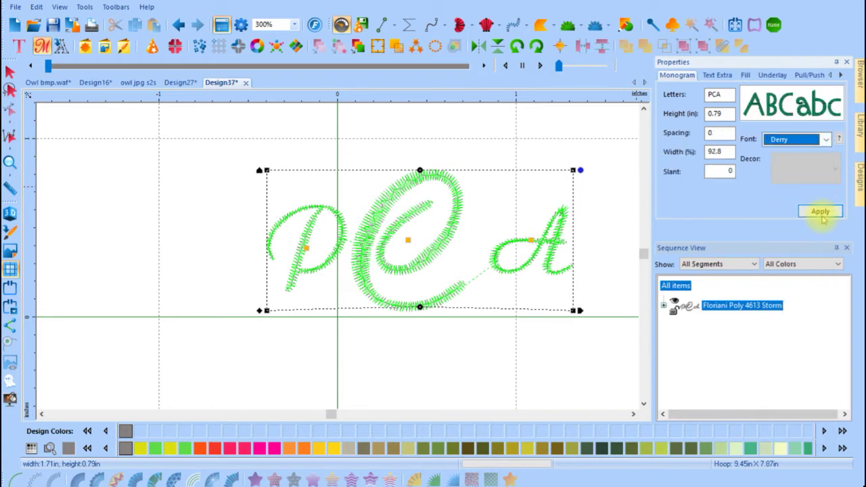
click(818, 212)
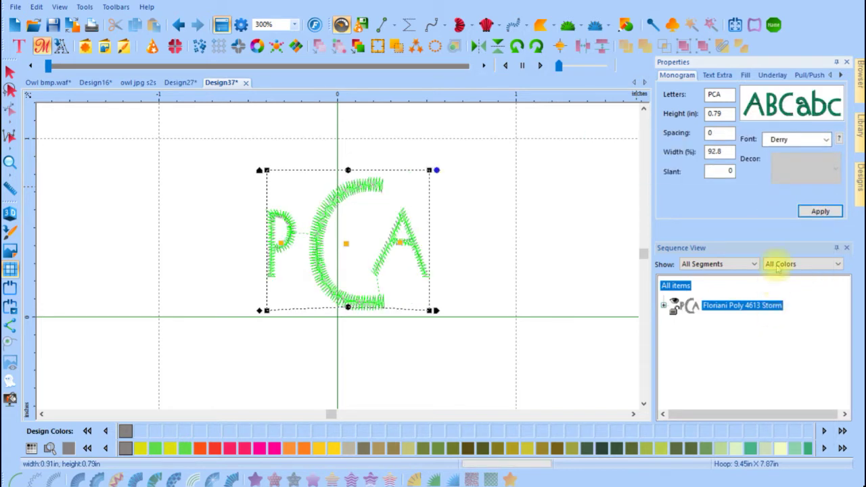
click(826, 140)
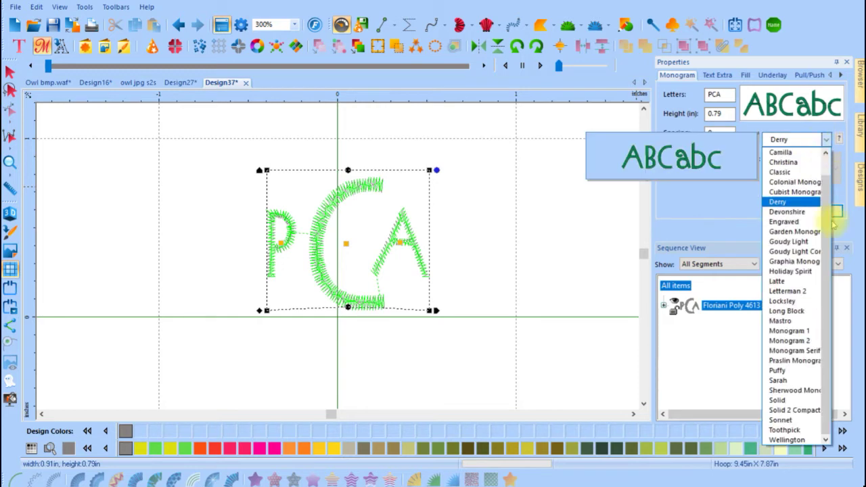
click(808, 308)
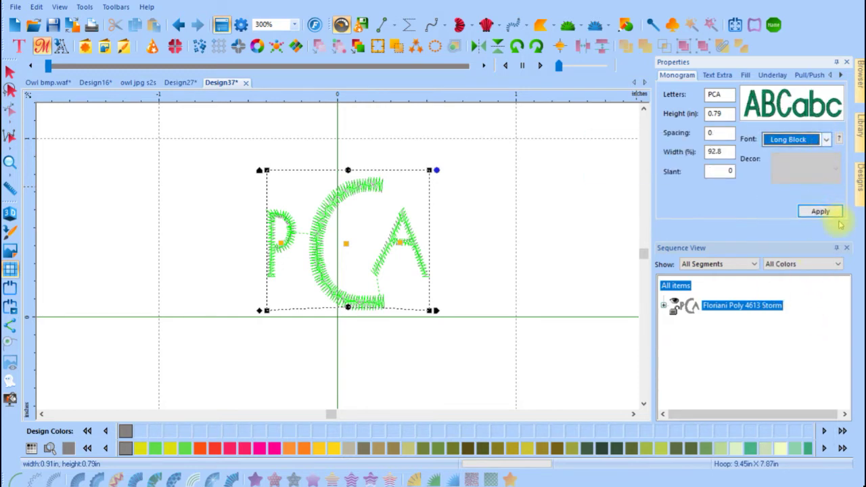
click(829, 212)
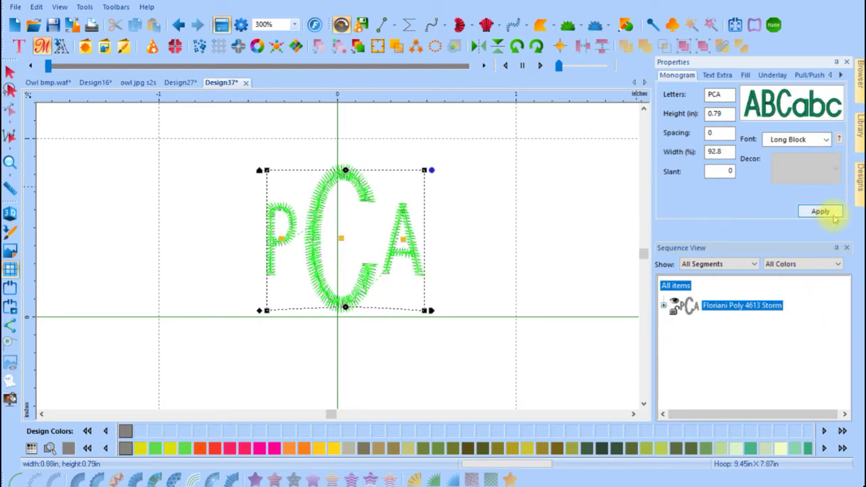
click(828, 140)
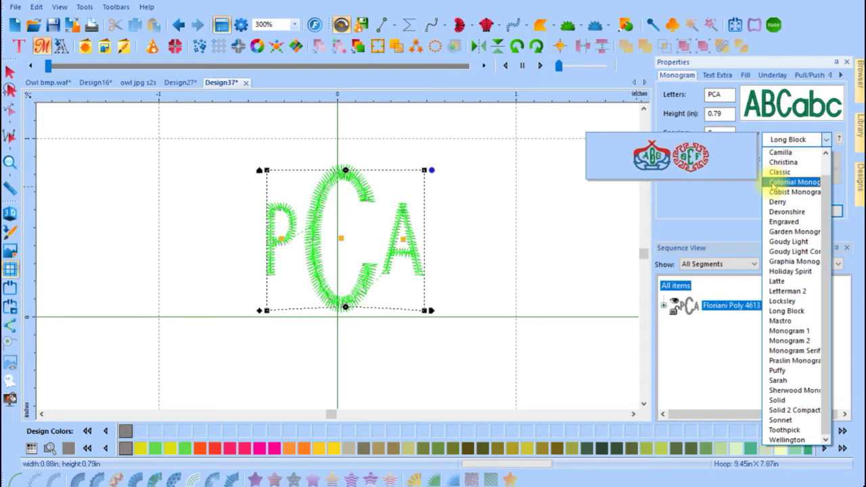
- Set the font to Colonial Monogram and apply an ornate decorative frame
click(780, 182)
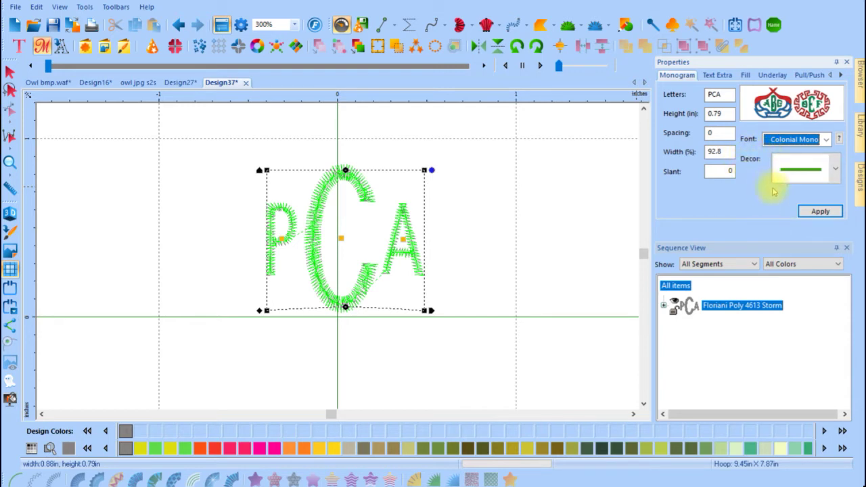
click(837, 173)
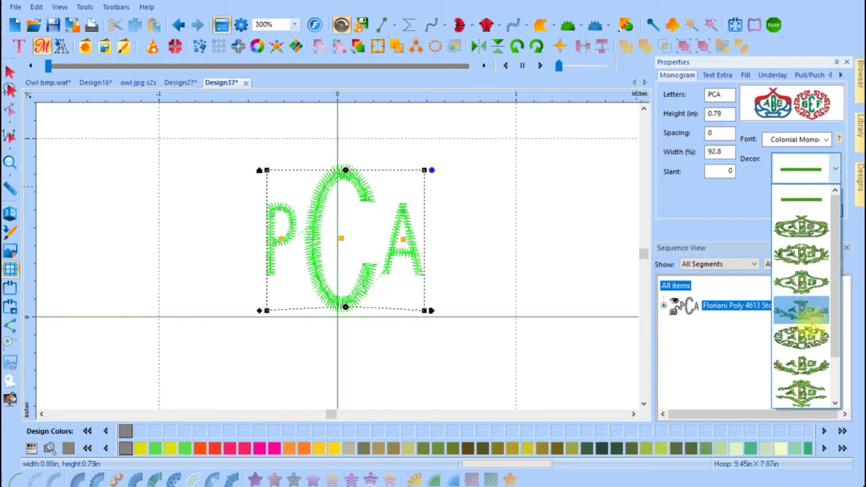
scroll(825, 379, down, 2)
click(819, 376)
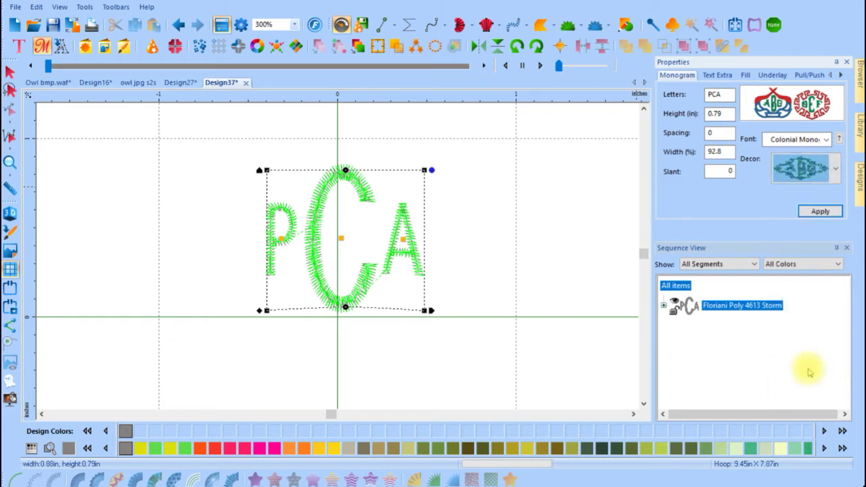
click(814, 212)
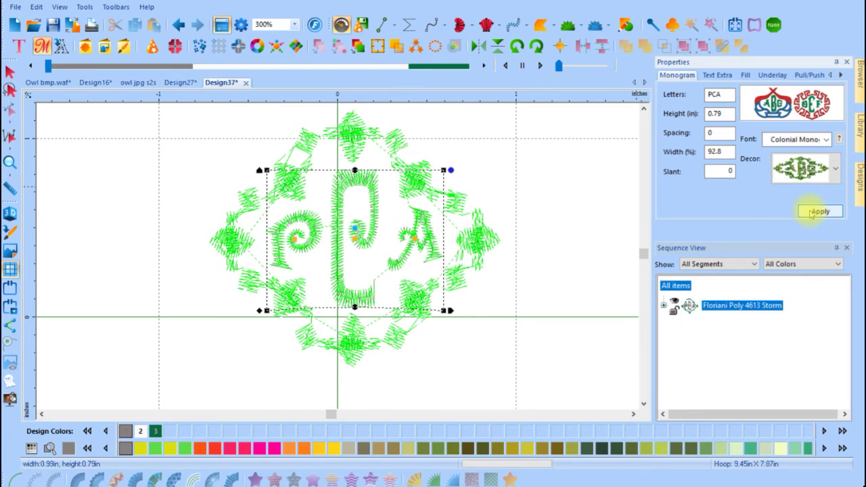
- Swap the frame for a Greek-key style decor and apply it
click(834, 169)
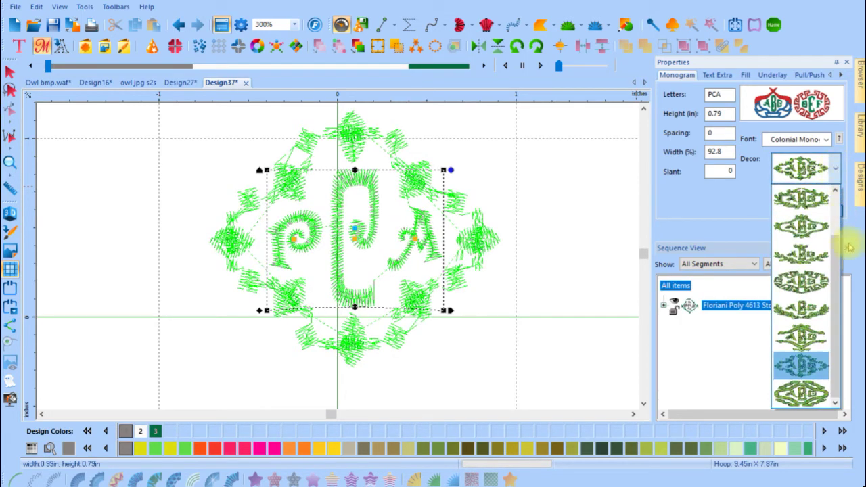
click(825, 284)
click(818, 211)
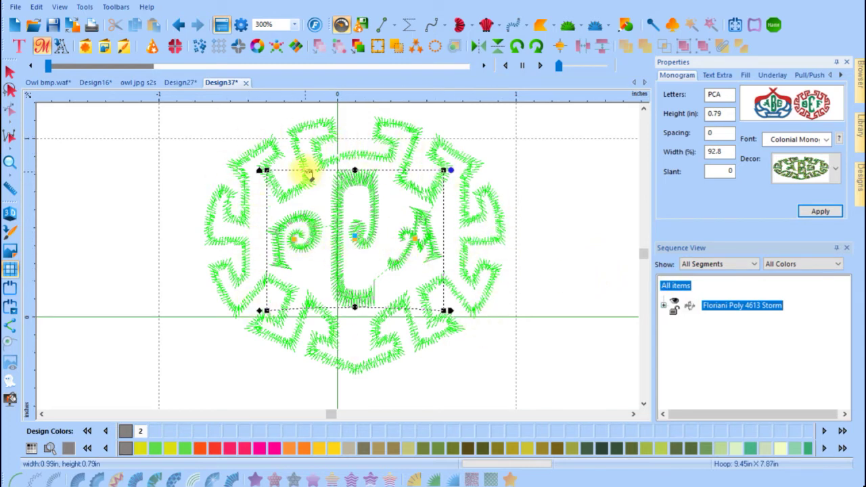
click(10, 214)
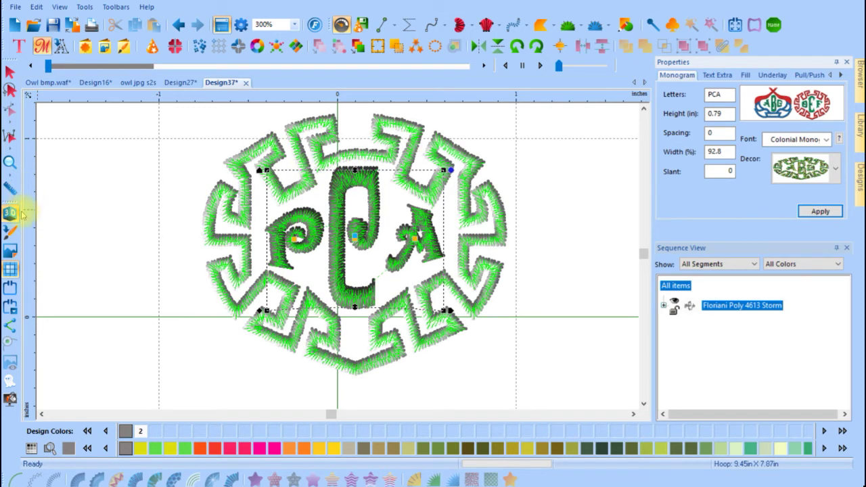
click(9, 214)
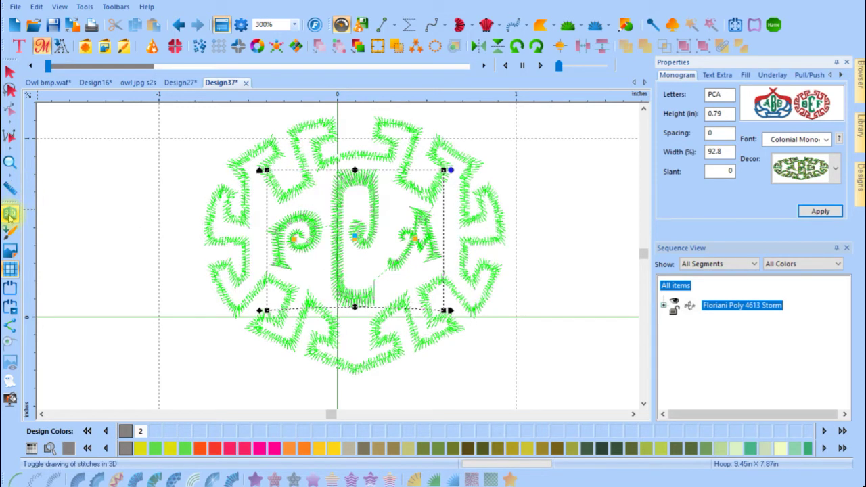
click(544, 215)
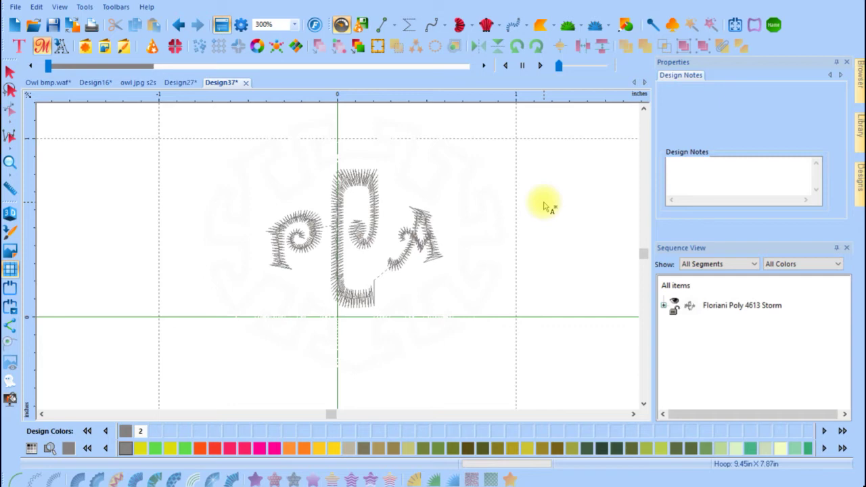
click(10, 215)
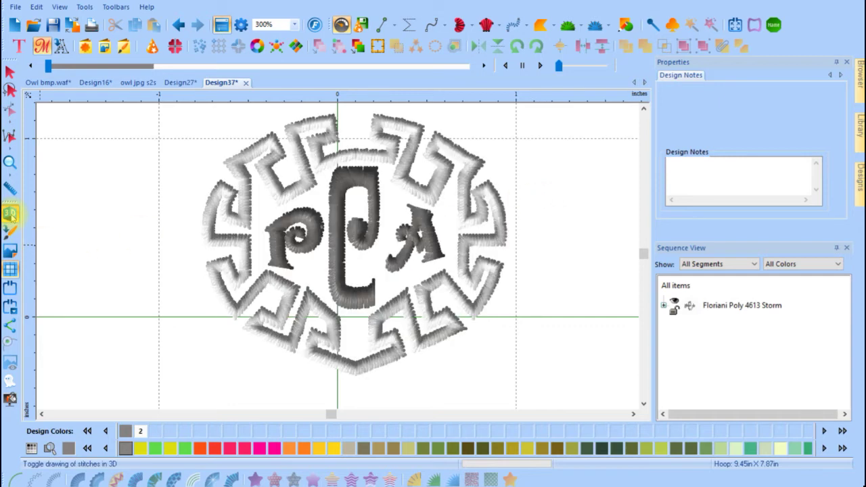
click(128, 223)
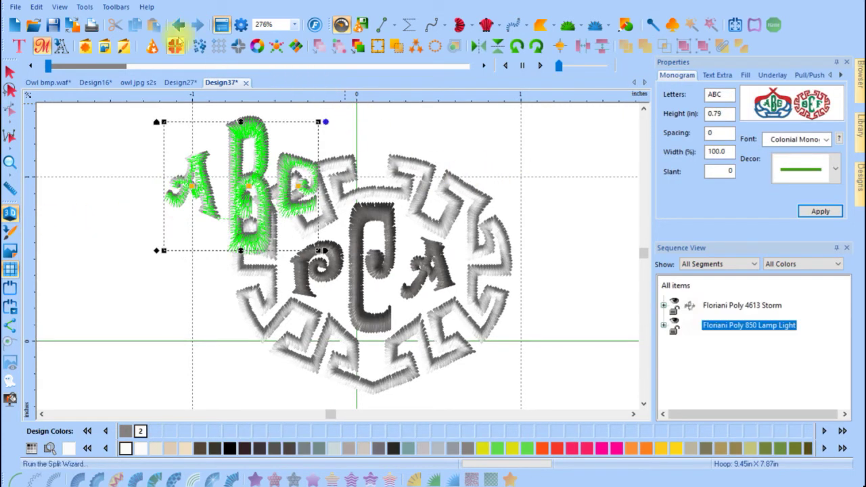
click(178, 25)
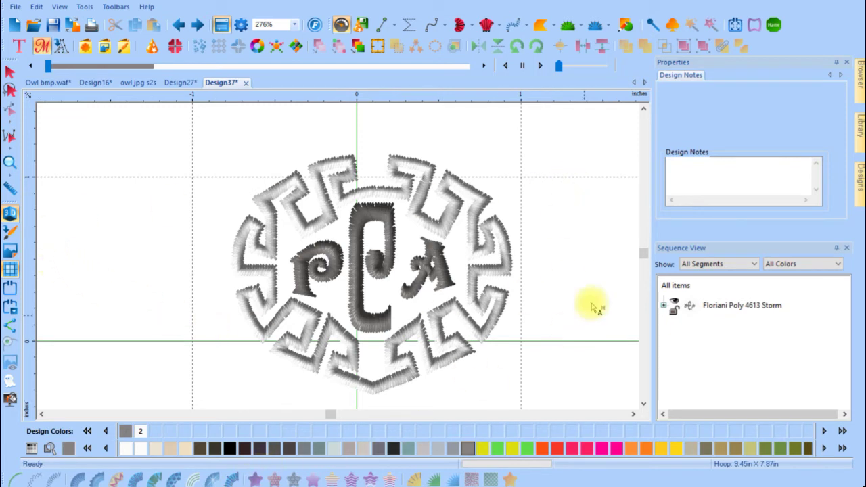
click(610, 238)
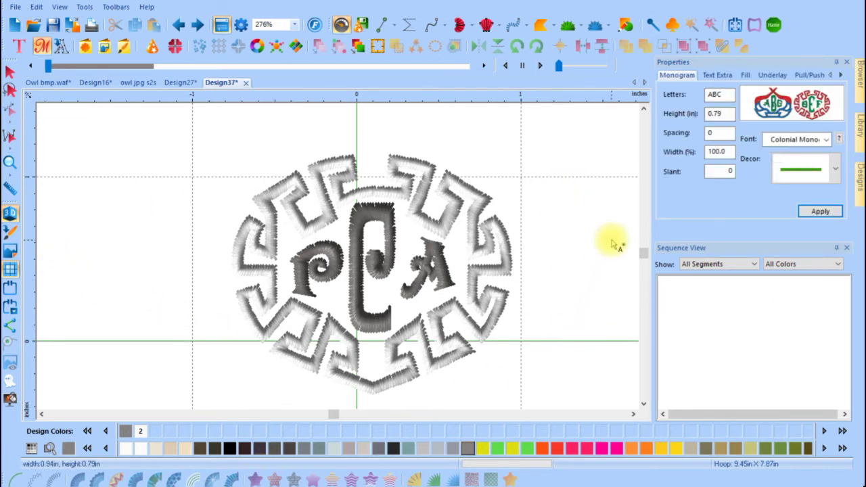
click(610, 242)
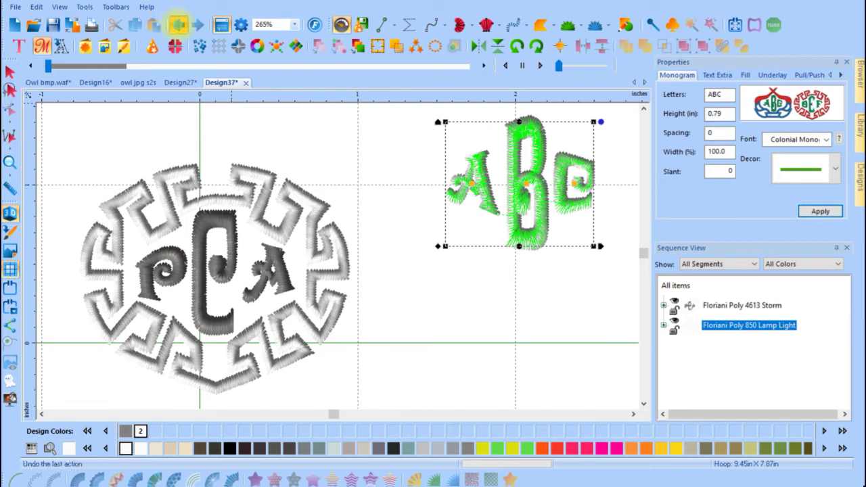
click(177, 25)
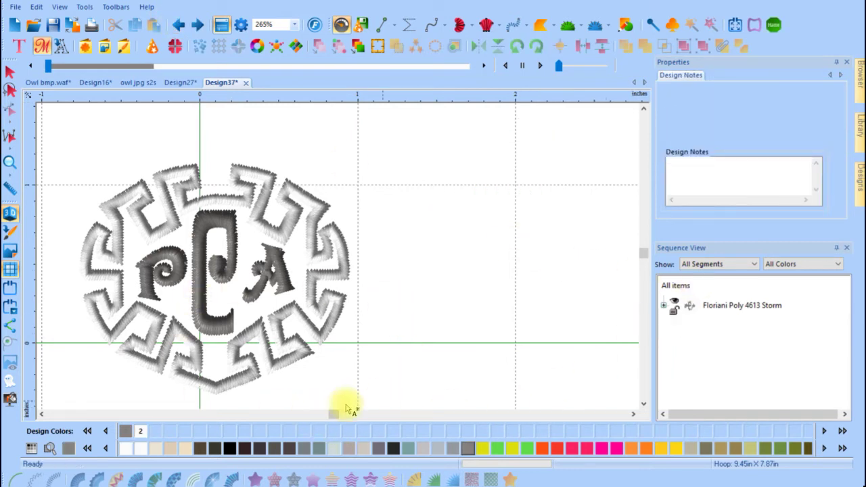
click(10, 213)
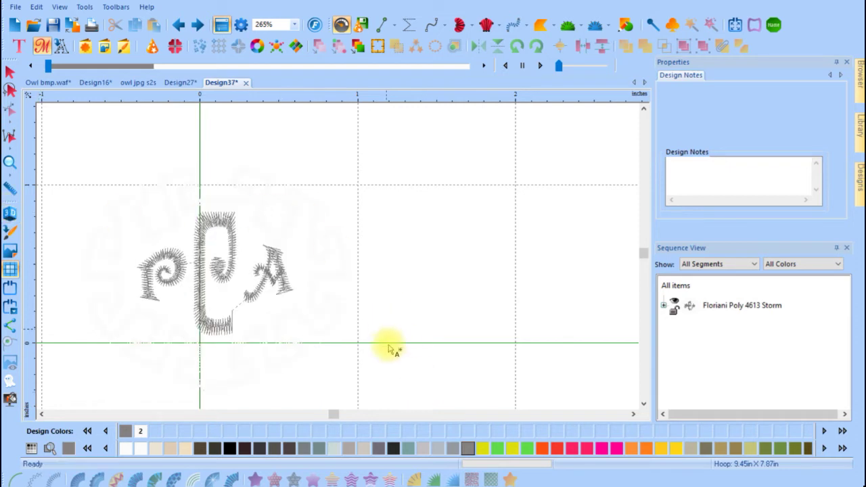
click(42, 413)
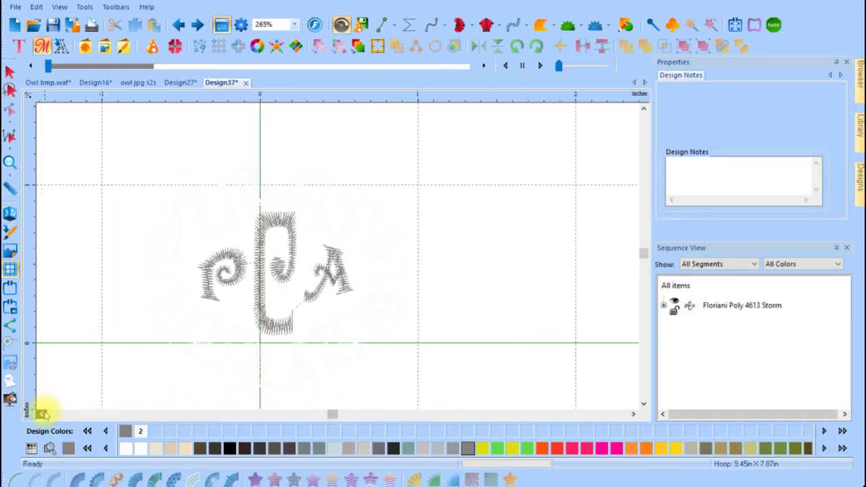
click(42, 414)
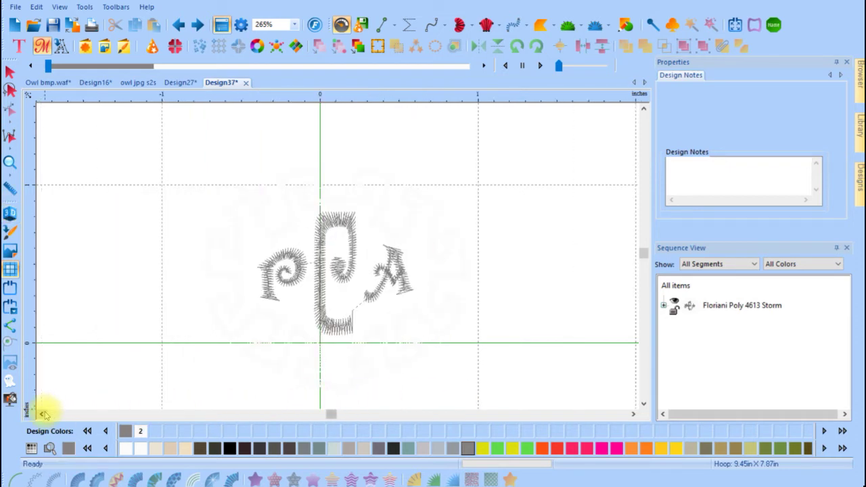
- Run a sped-up sewing simulation of the PCA monogram, then stop it
click(541, 66)
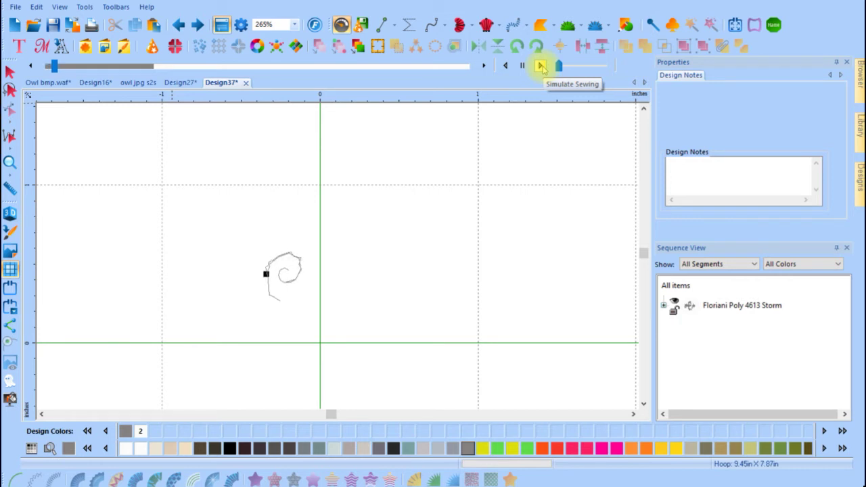
click(563, 70)
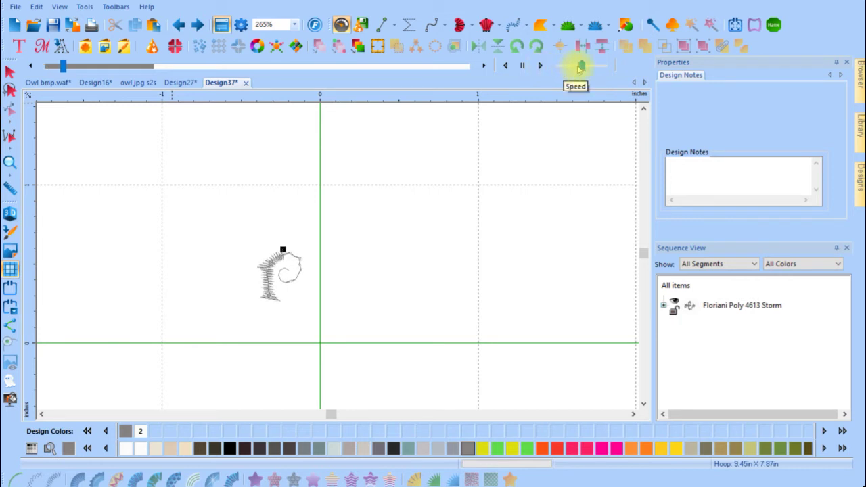
drag(580, 66, 598, 71)
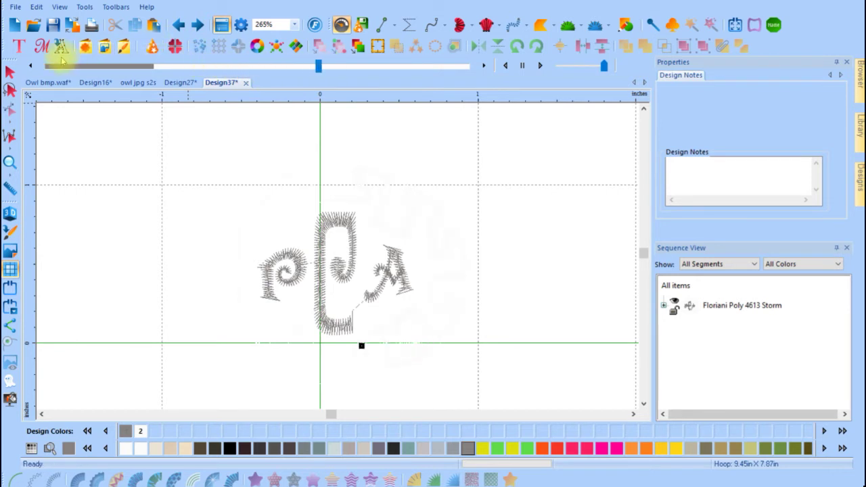
click(522, 65)
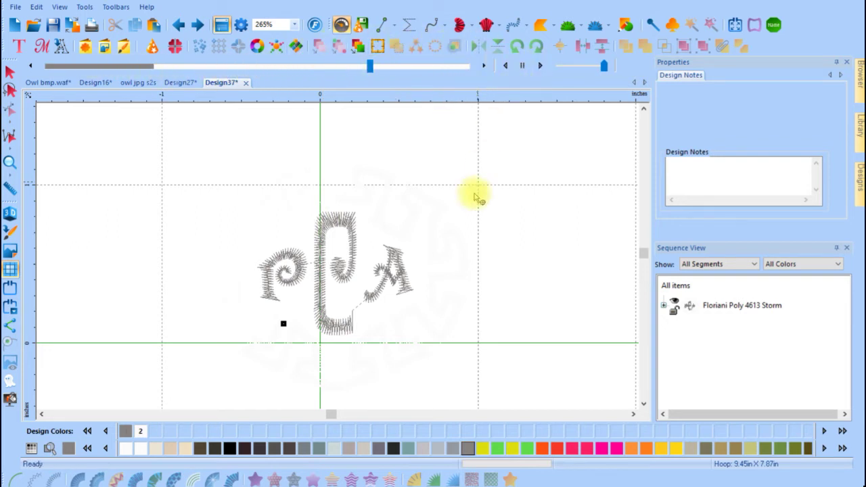
click(10, 71)
- Reselect the PCA Colonial Monogram with its green Greek-key frame in Design37
click(337, 227)
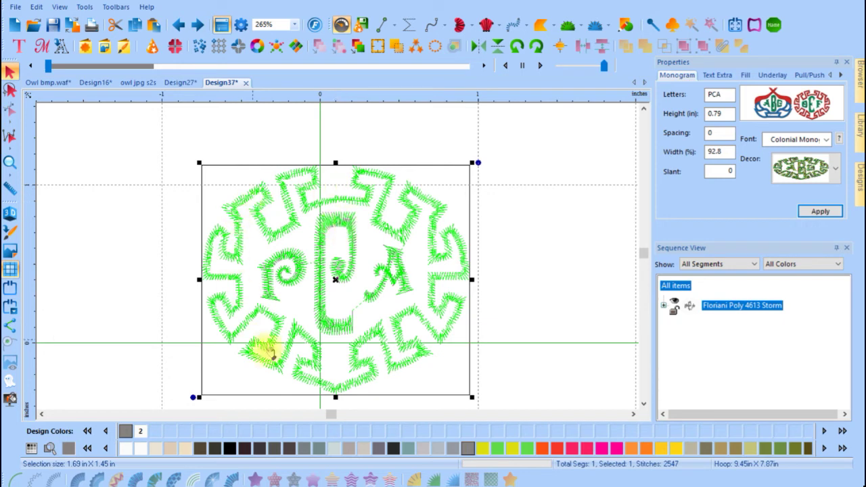
click(42, 46)
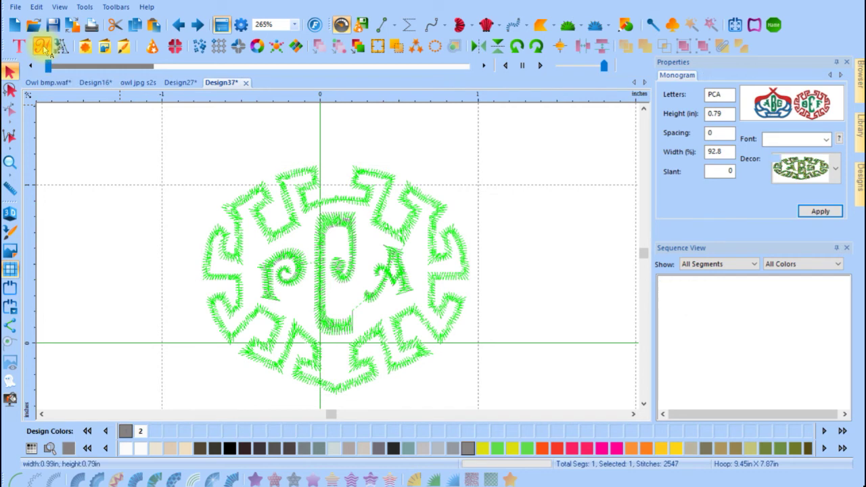
click(280, 173)
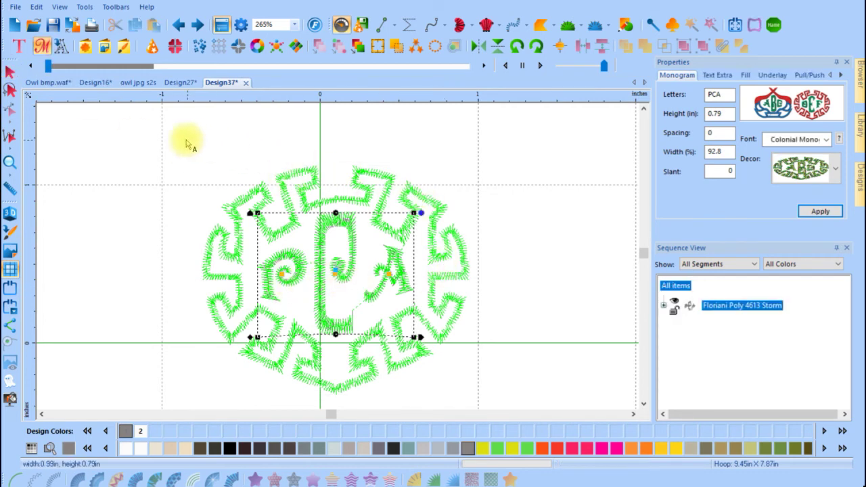
click(10, 70)
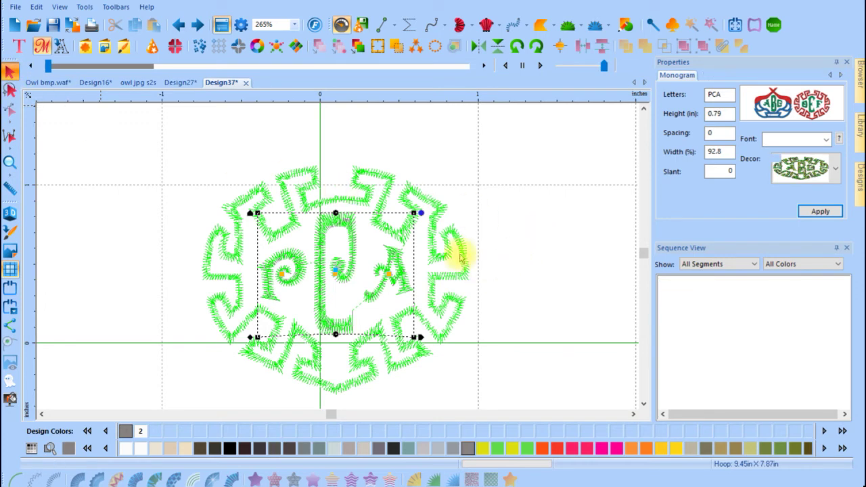
click(441, 221)
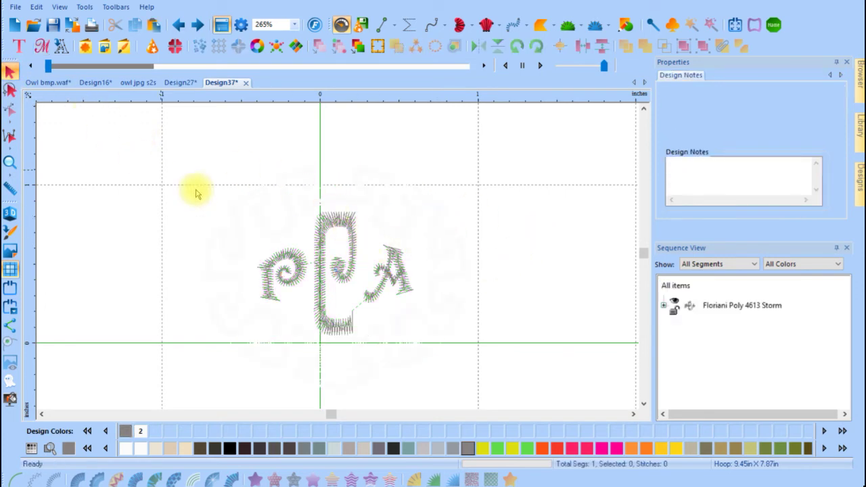
click(344, 221)
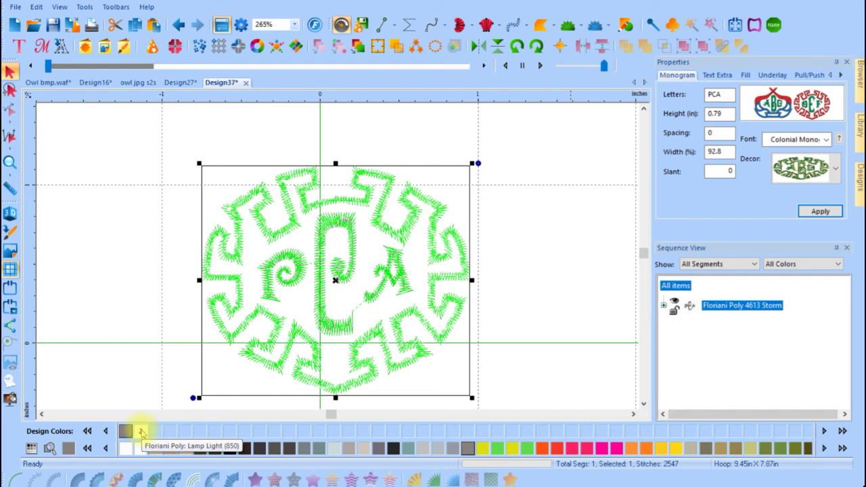
- Make red the frame's Color 2, replay the stitching, and start a new Design38
right_click(559, 449)
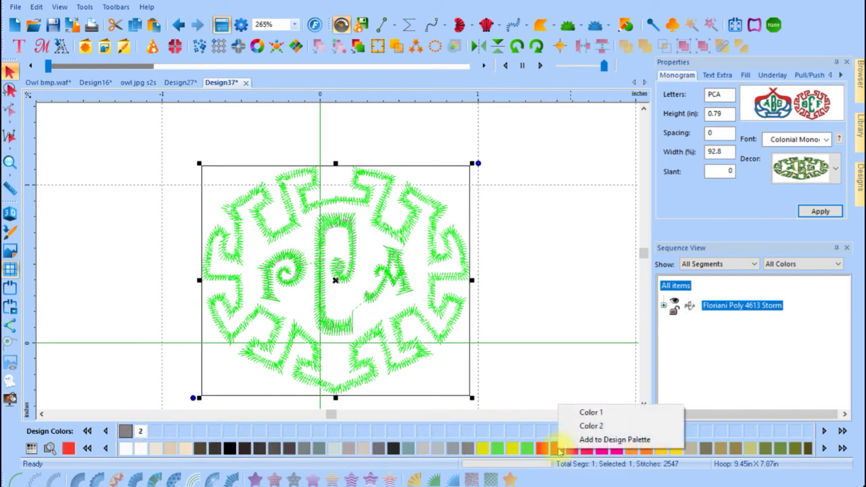
click(585, 426)
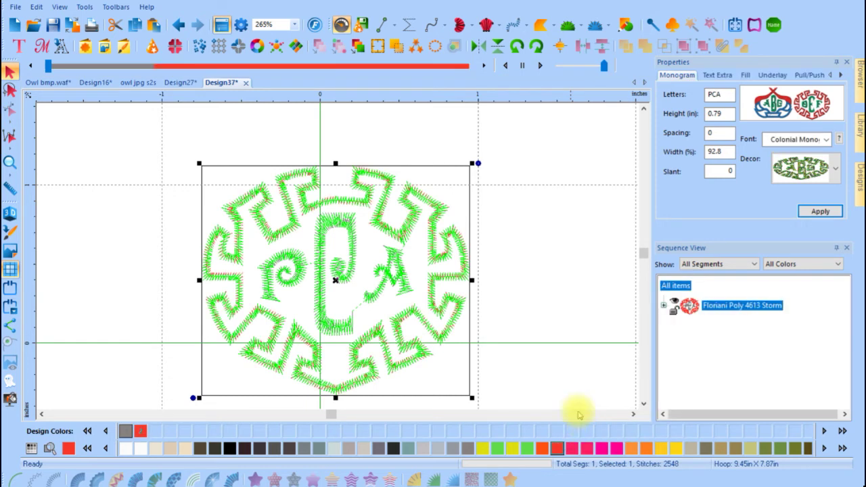
click(531, 311)
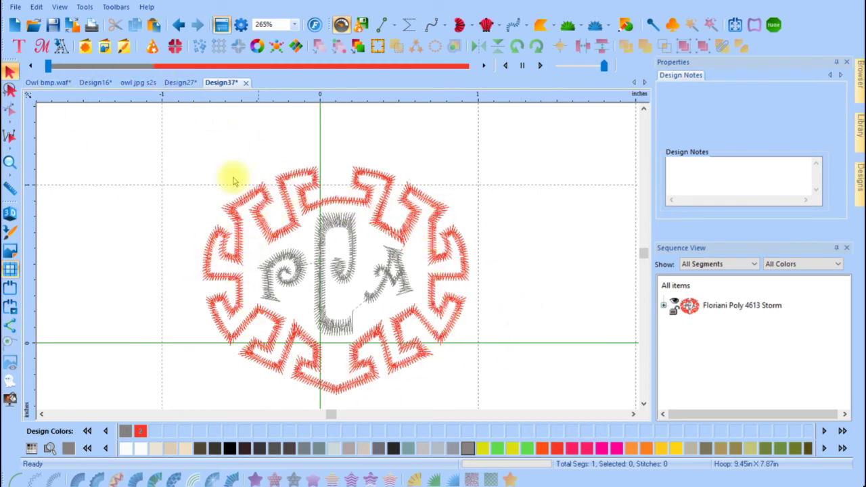
mouse_move(48, 66)
mouse_down()
mouse_move(399, 76)
mouse_move(477, 66)
mouse_up()
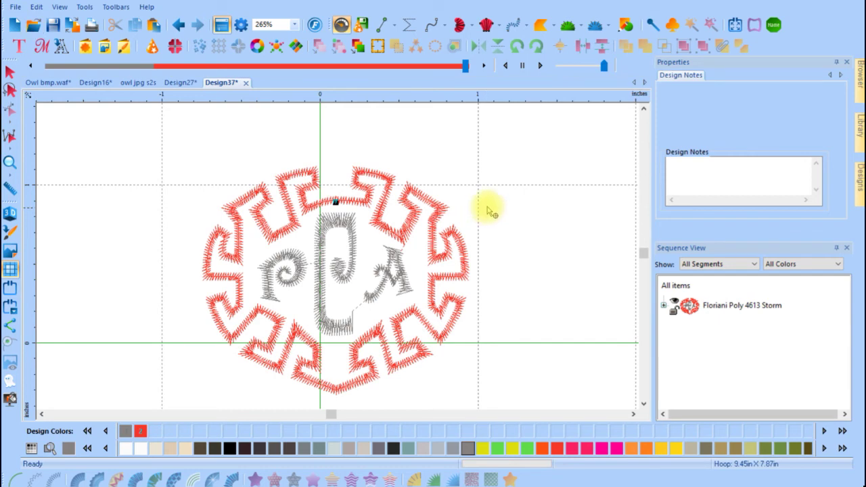
click(15, 25)
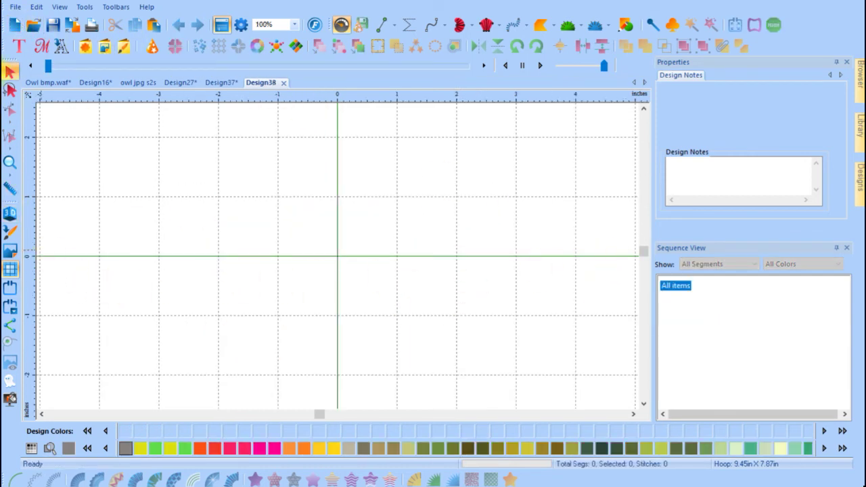
- Place a default ABC monogram in Design38 and switch its font to Cubist Monogram
click(42, 46)
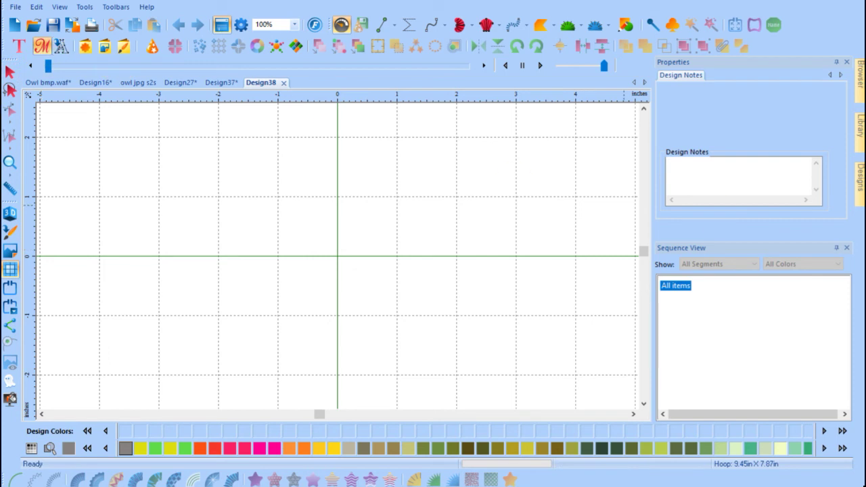
click(355, 253)
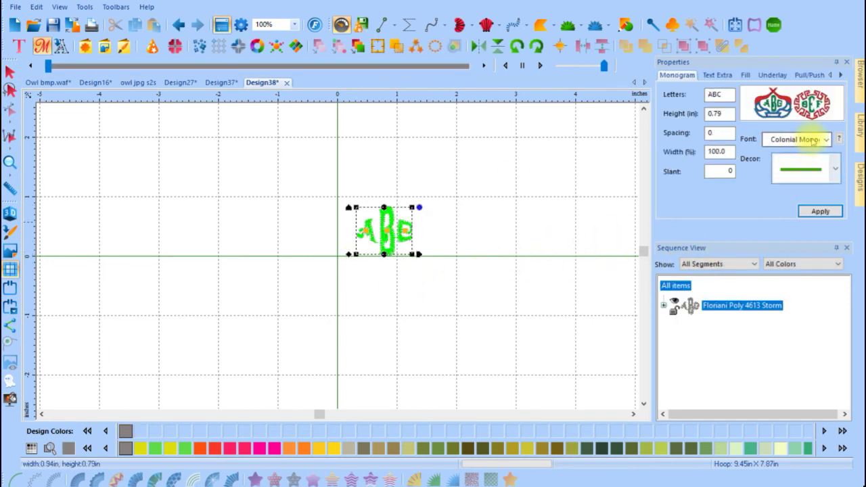
click(839, 139)
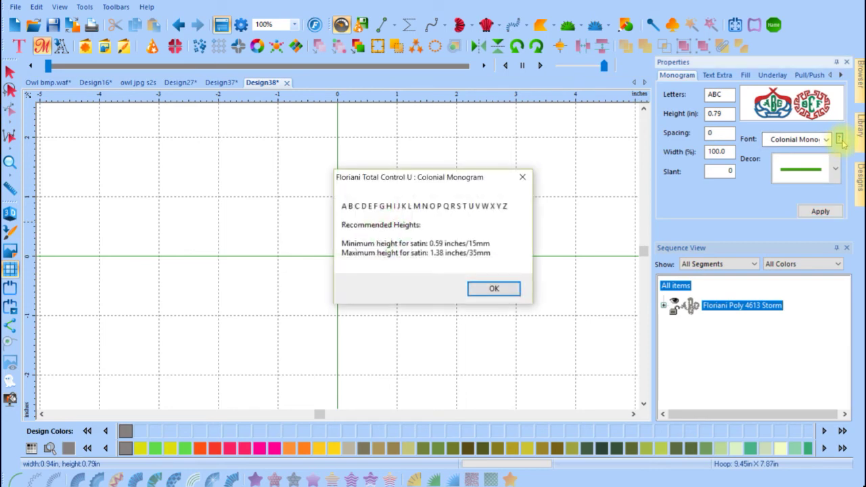
click(521, 178)
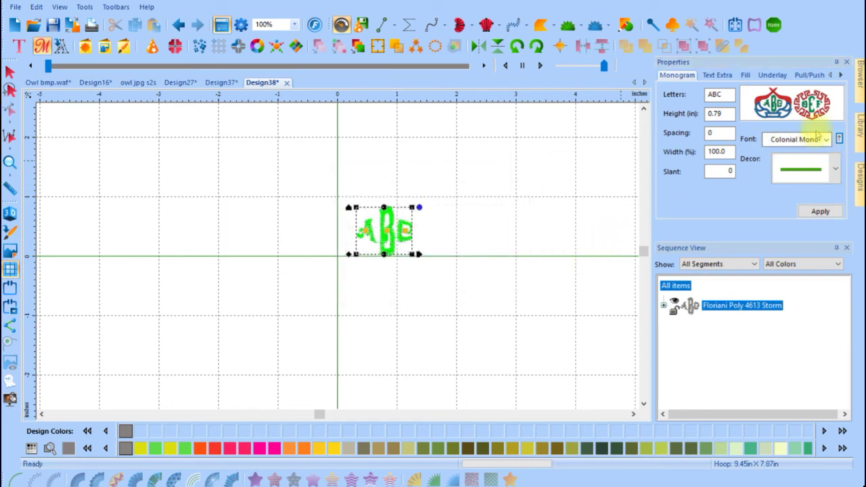
click(826, 139)
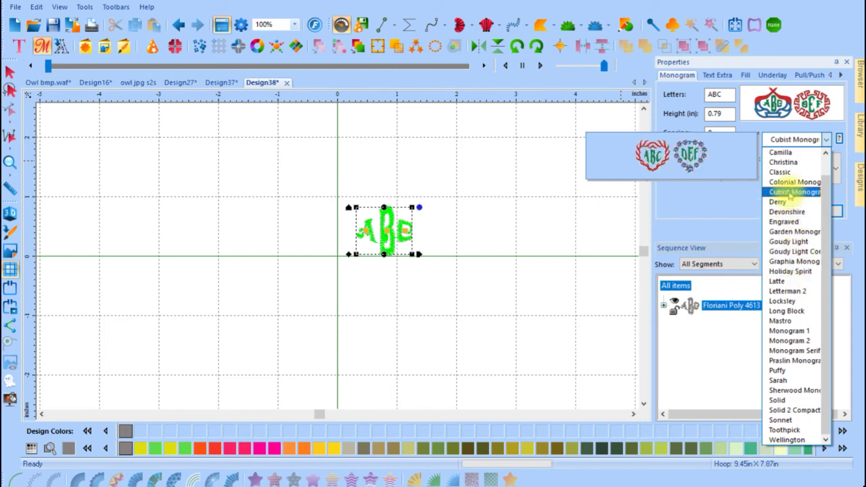
click(791, 193)
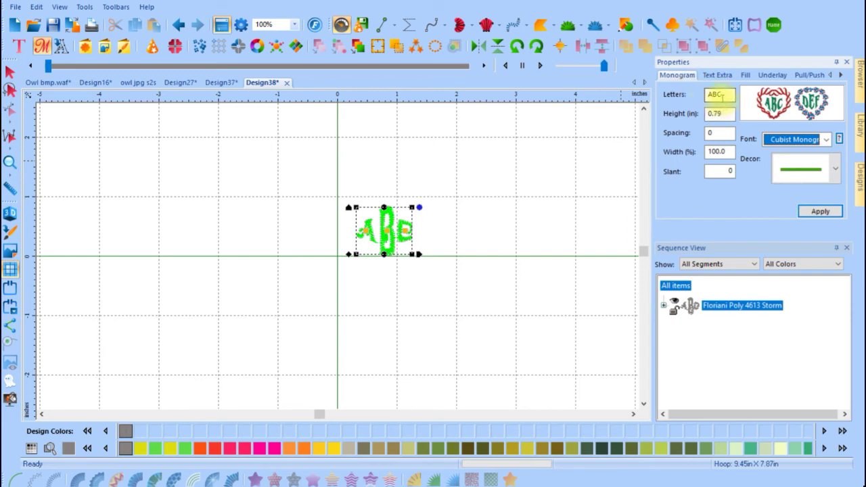
- Change the monogram letters to PCA and apply the last leafy Decor frame style
drag(722, 96, 699, 94)
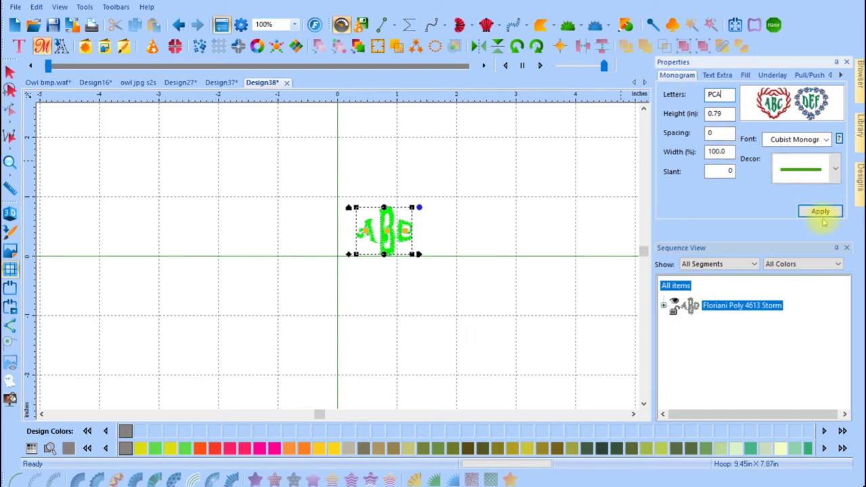
click(819, 212)
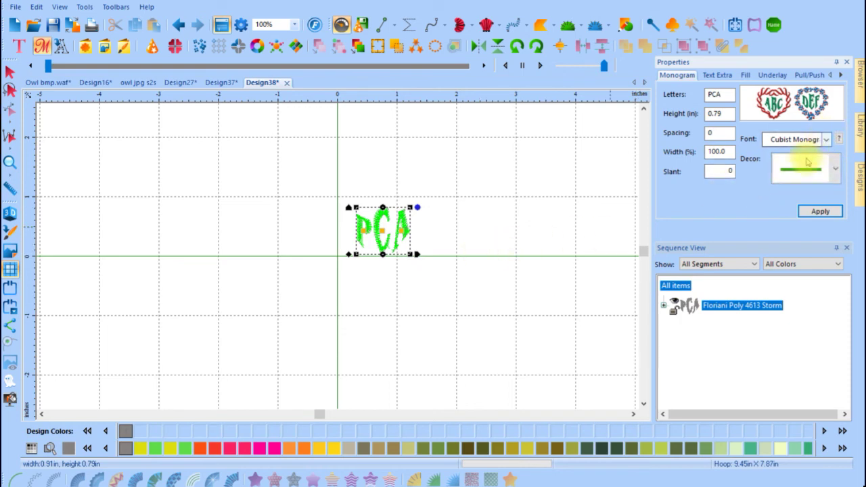
click(833, 169)
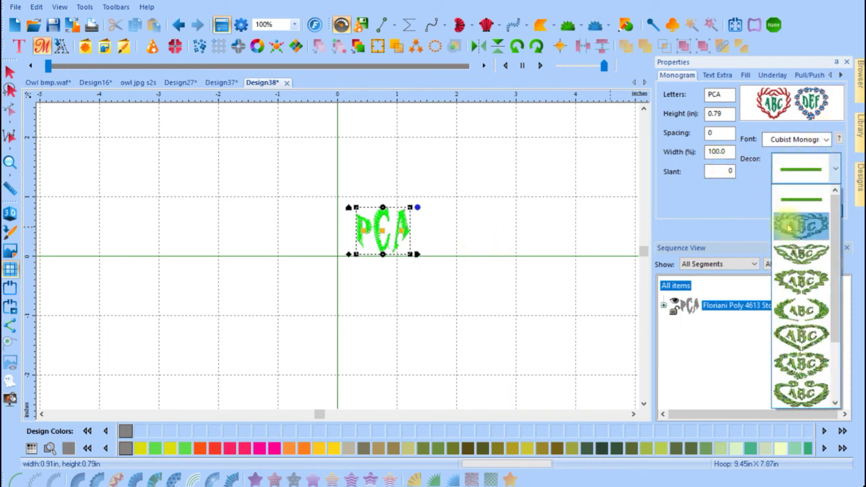
scroll(801, 352, down, 3)
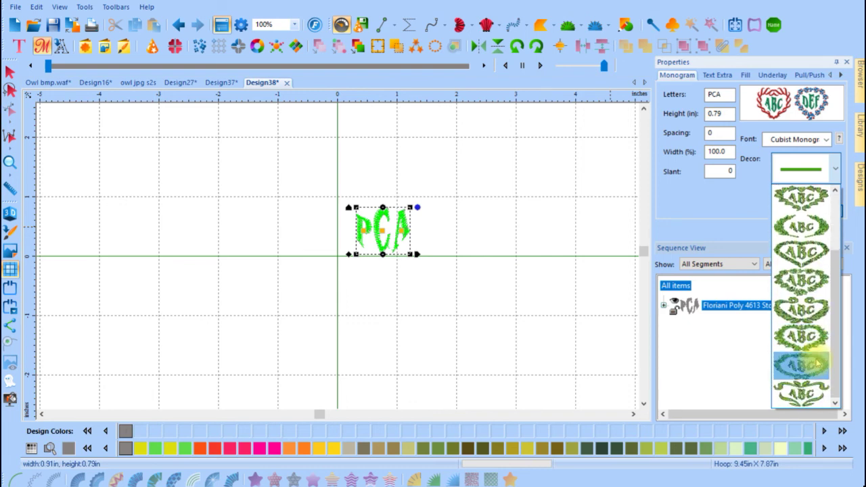
click(810, 390)
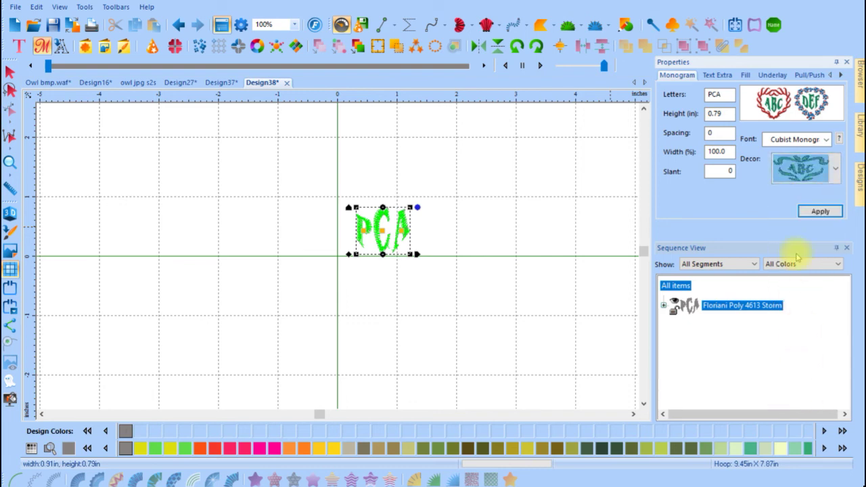
click(815, 212)
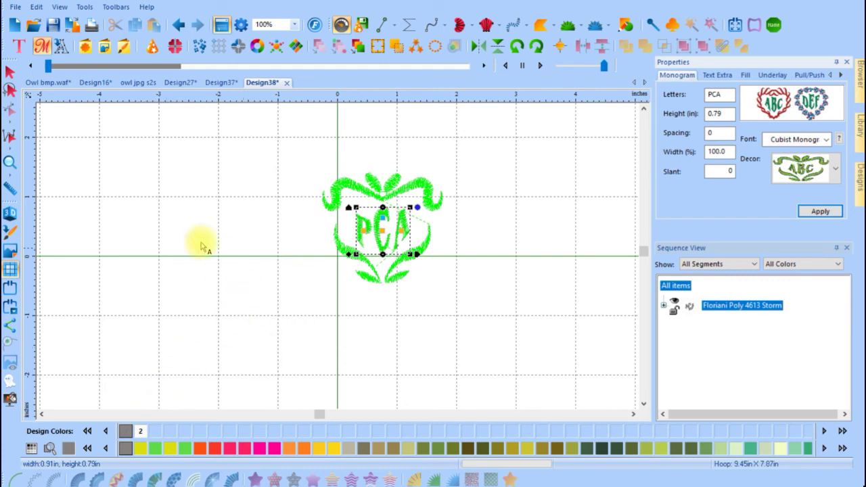
click(215, 223)
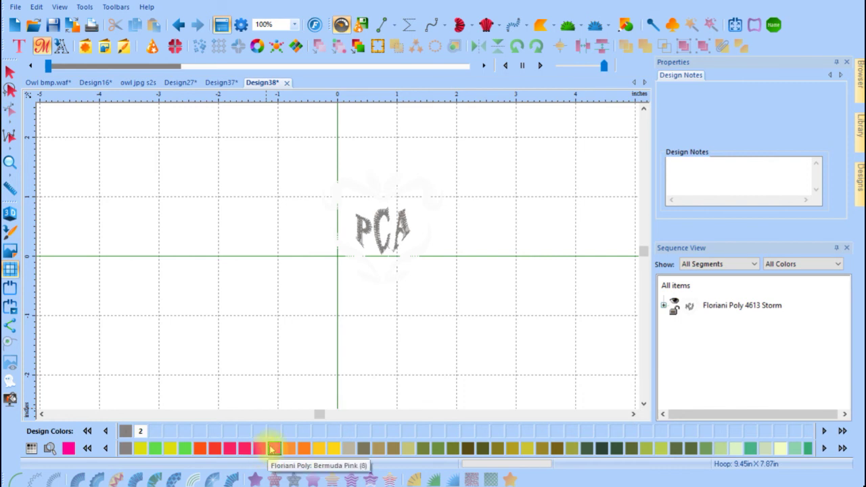
- Assign pink as Color 2 so the leafy frame stitches pink around grey PCA letters
click(288, 449)
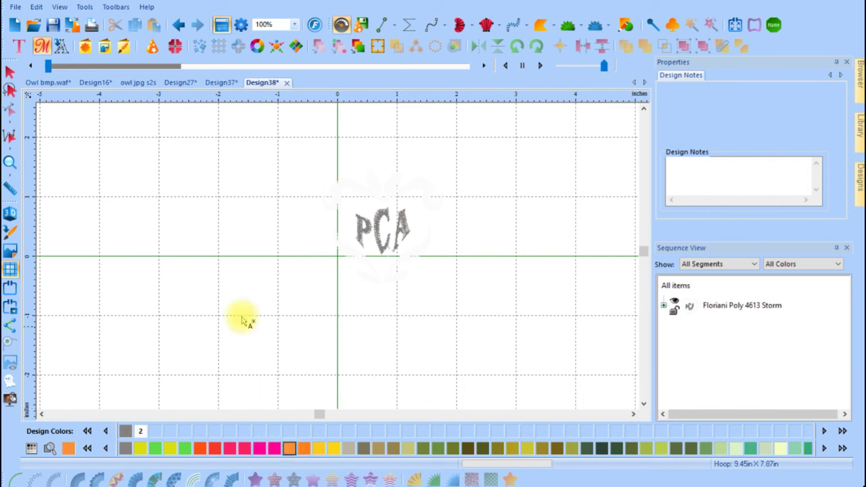
click(10, 71)
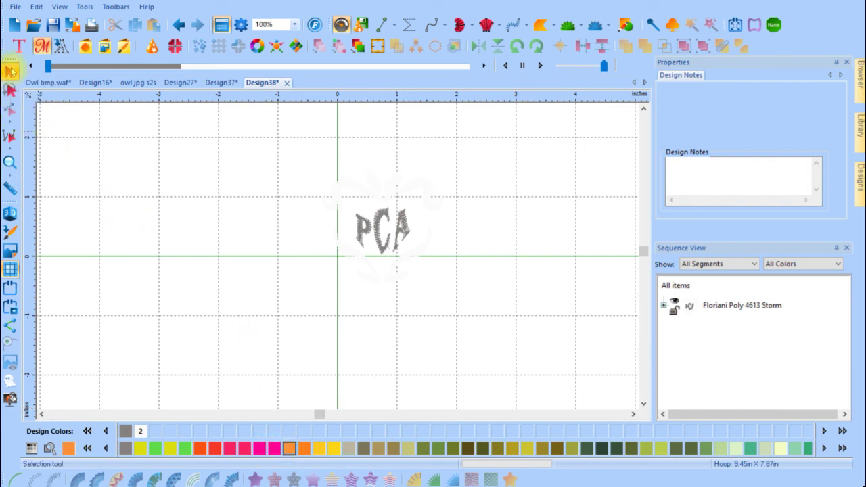
click(407, 181)
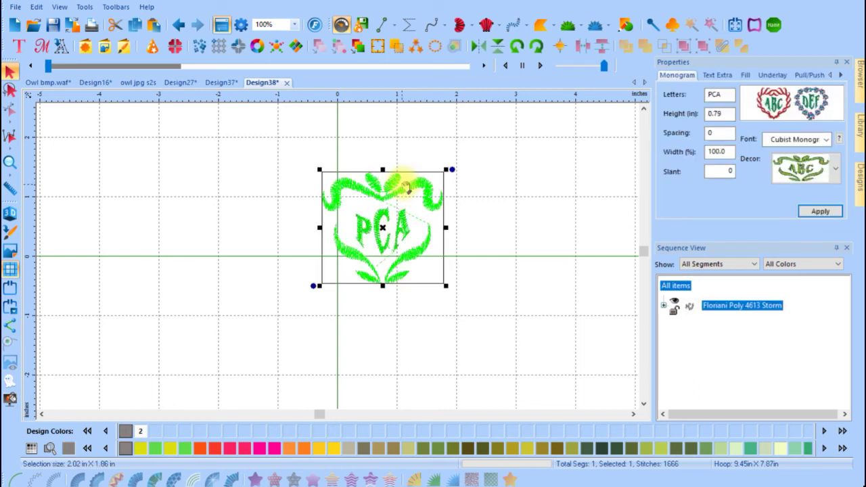
right_click(230, 448)
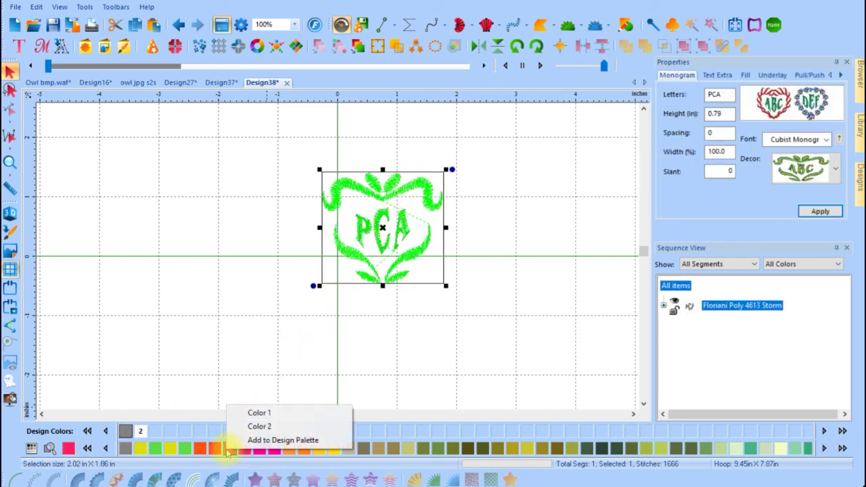
click(257, 425)
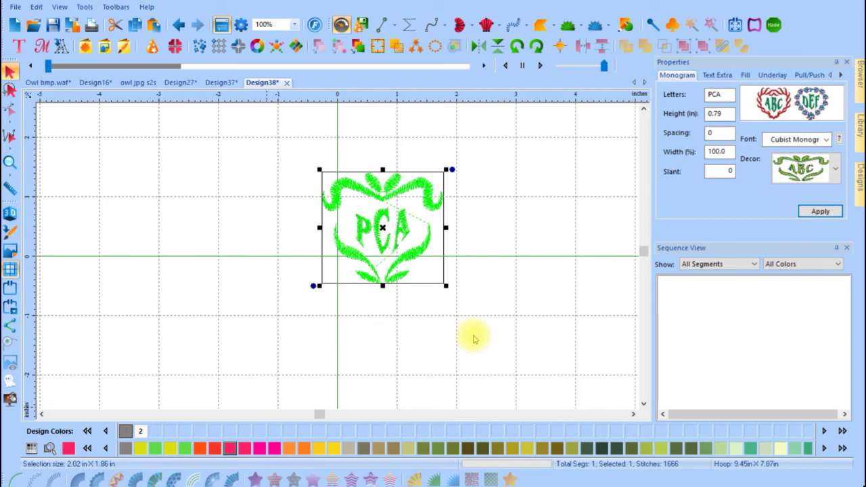
click(472, 338)
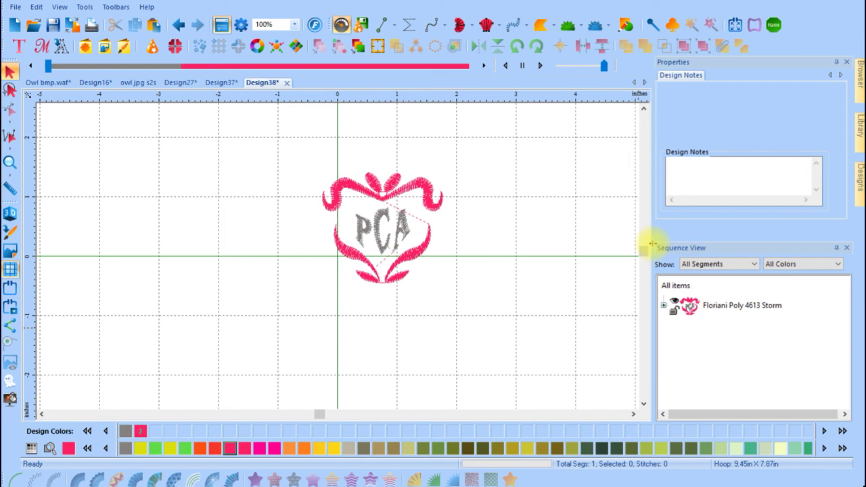
click(397, 171)
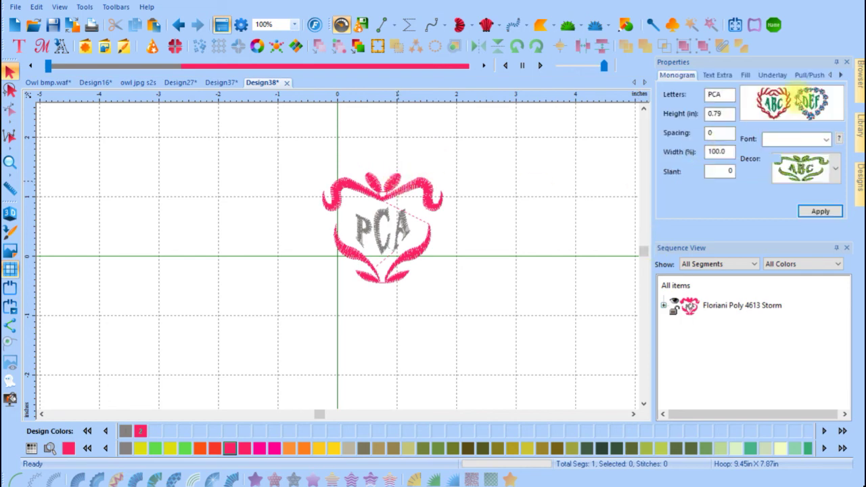